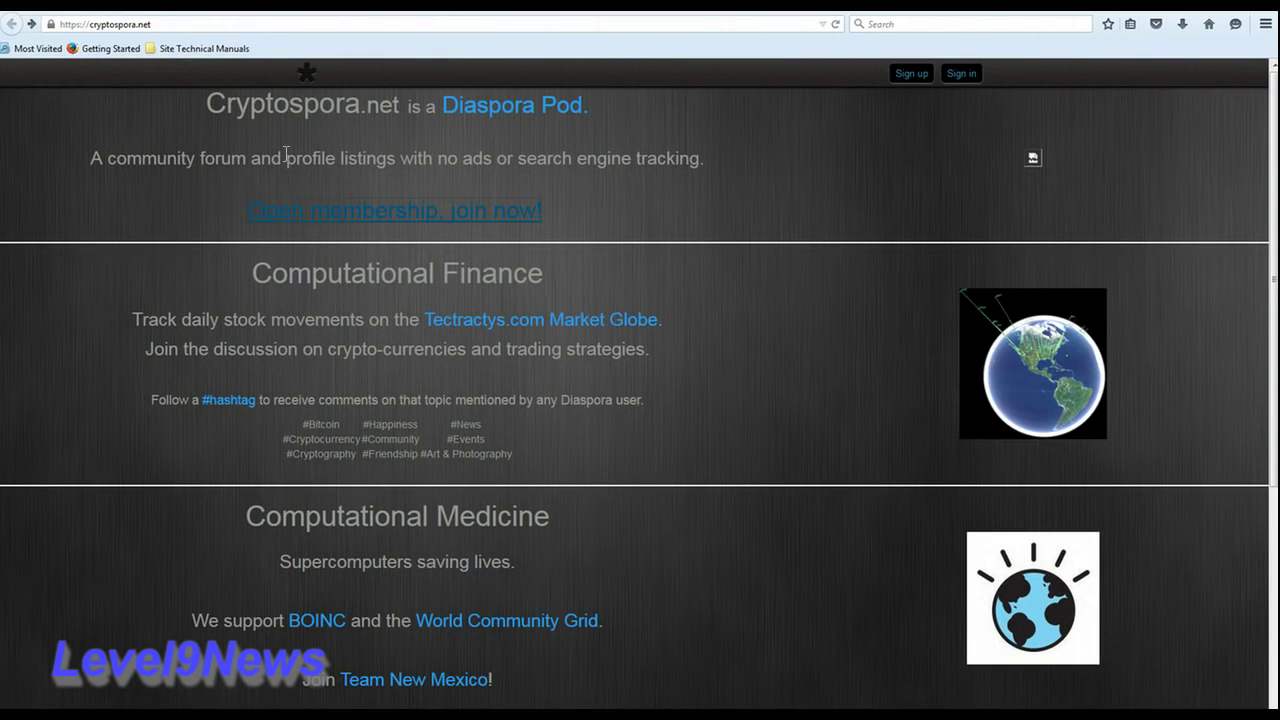
Step: Go to the Cryptospora membership sign-up page and enter the email address
left_click(510, 123)
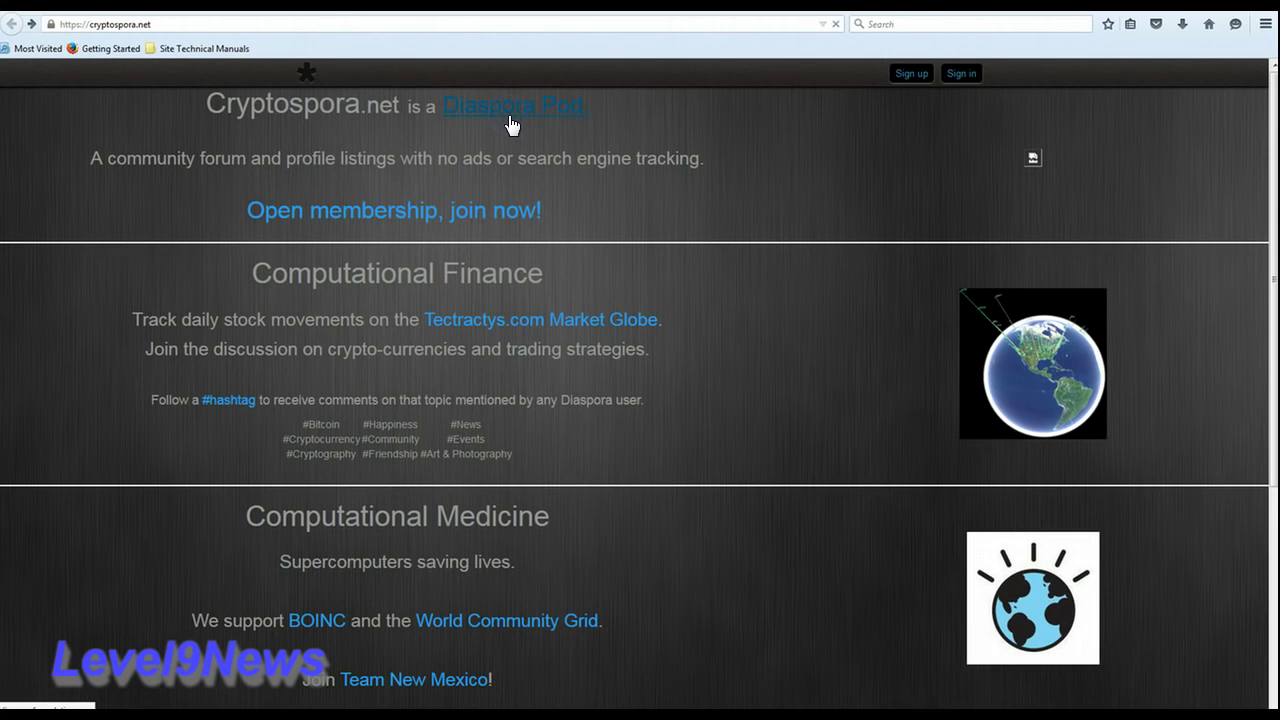
left_click(484, 222)
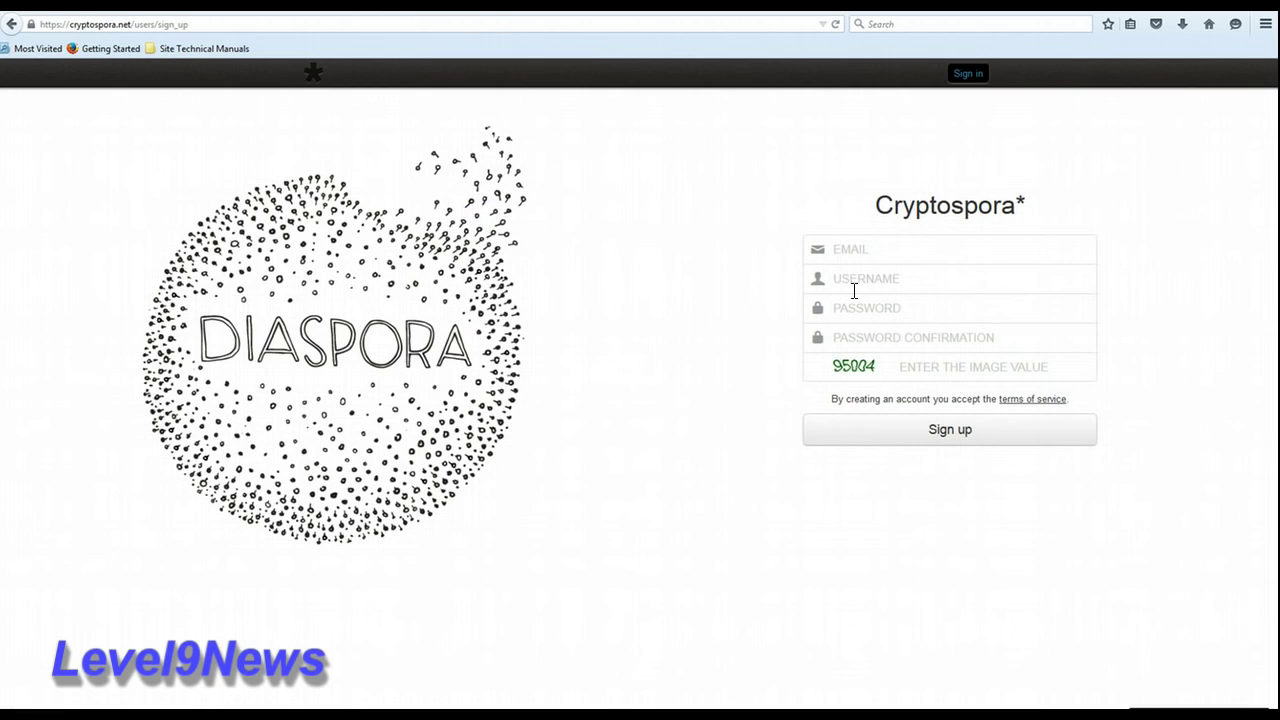
left_click(873, 247)
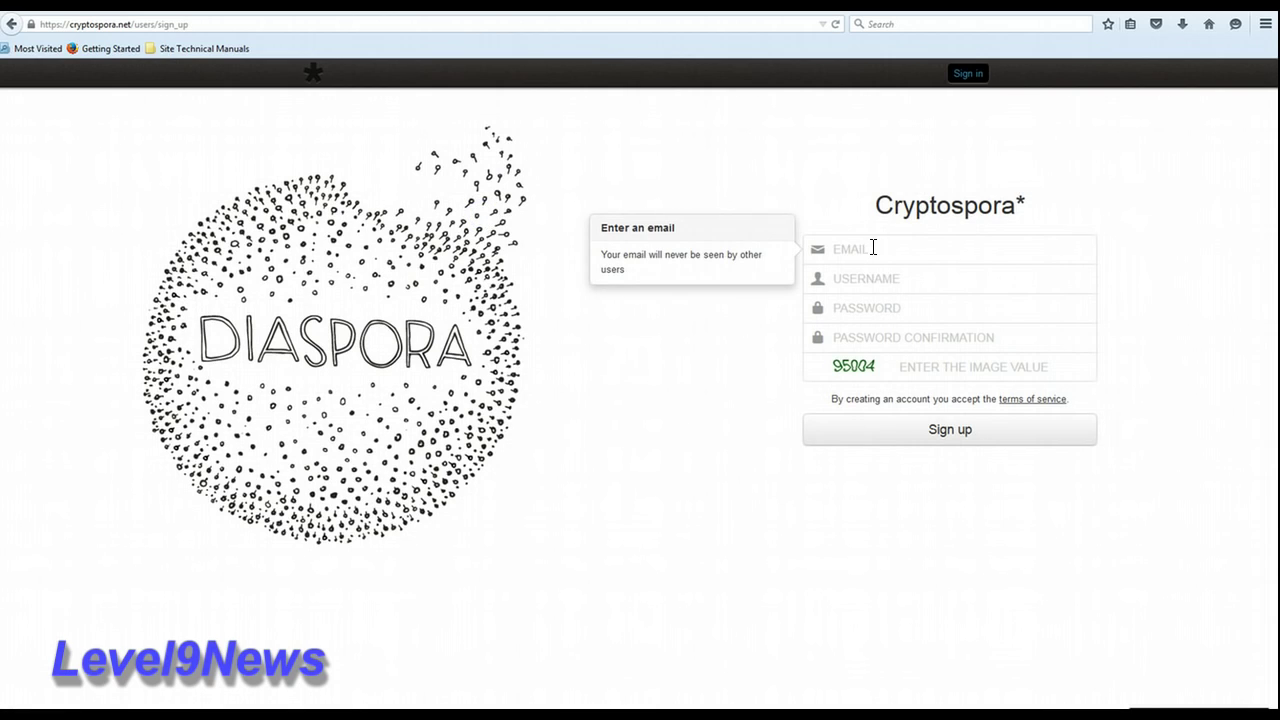
left_click(872, 248)
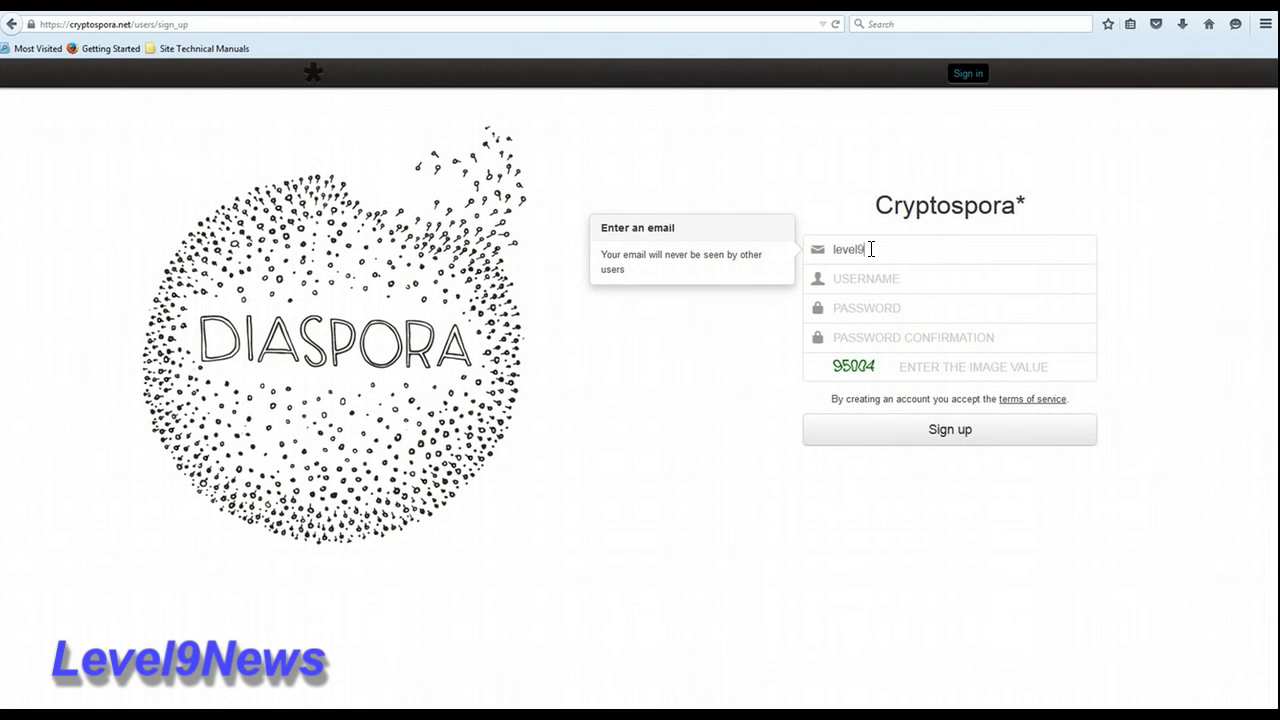
Step: Fill in the username, matching passwords and image verification value, then submit the sign-up
key("Tab")
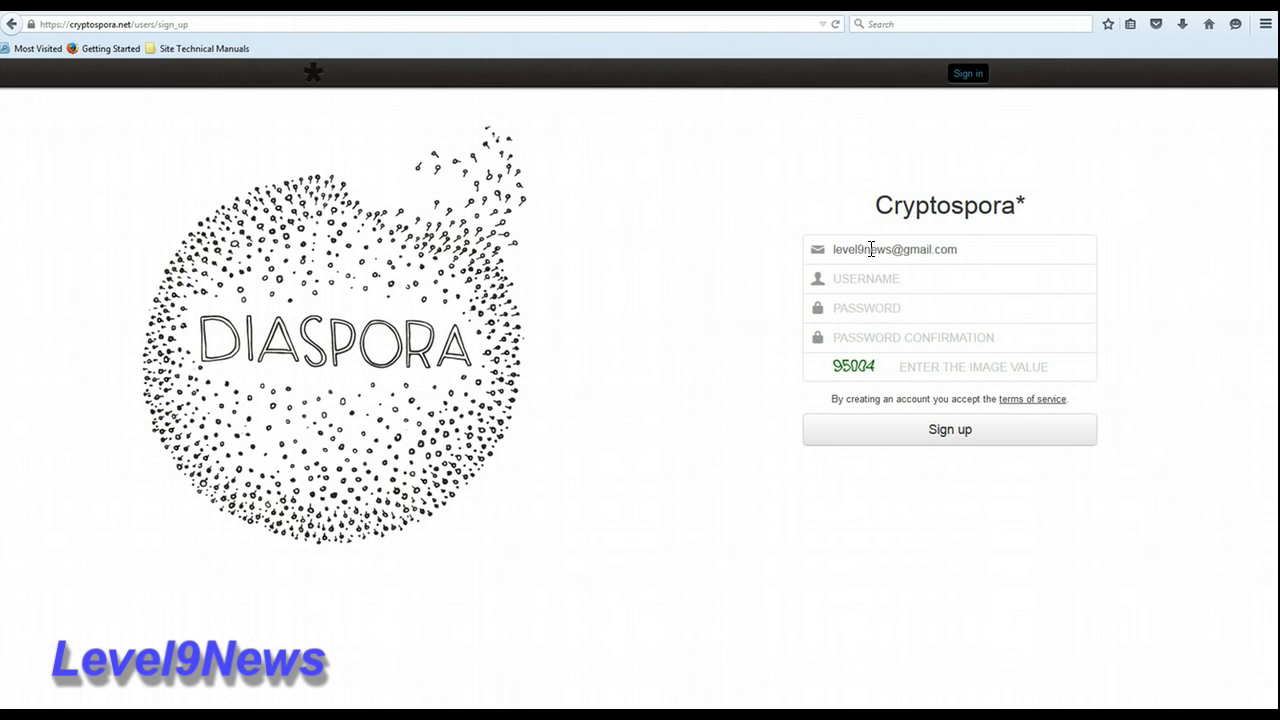
key("Tab")
type("••••••••")
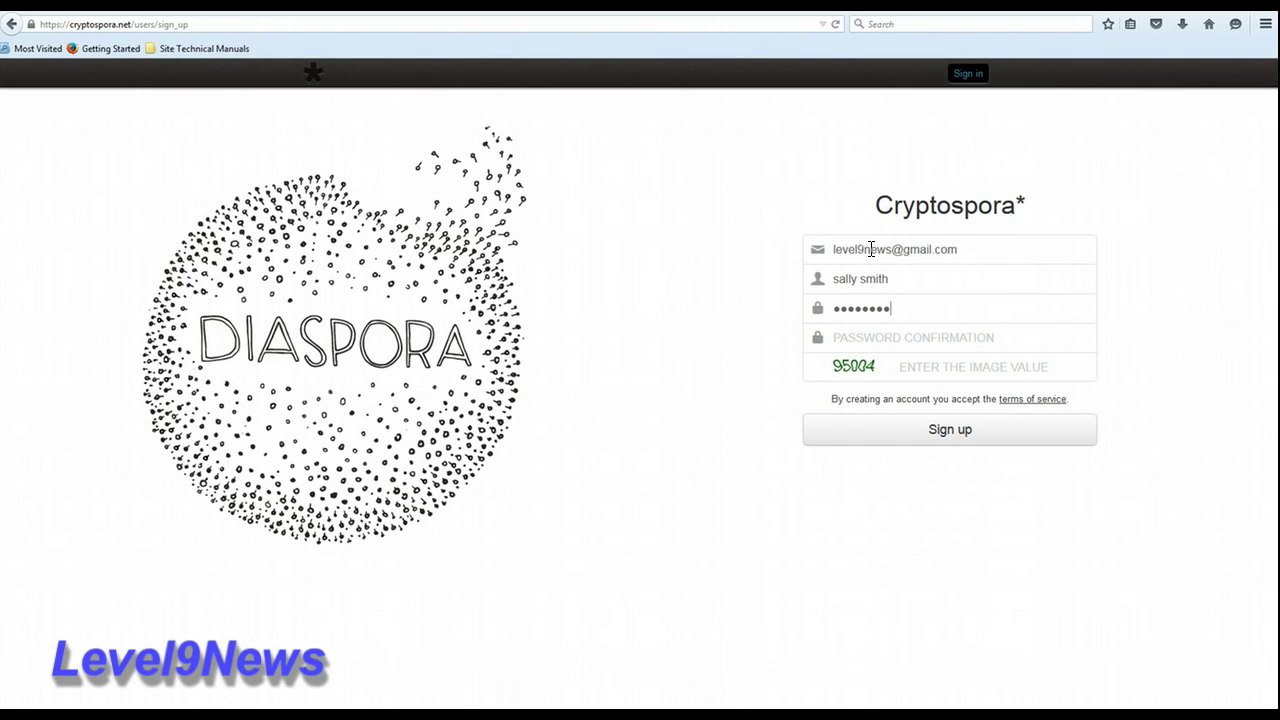
type("•••••")
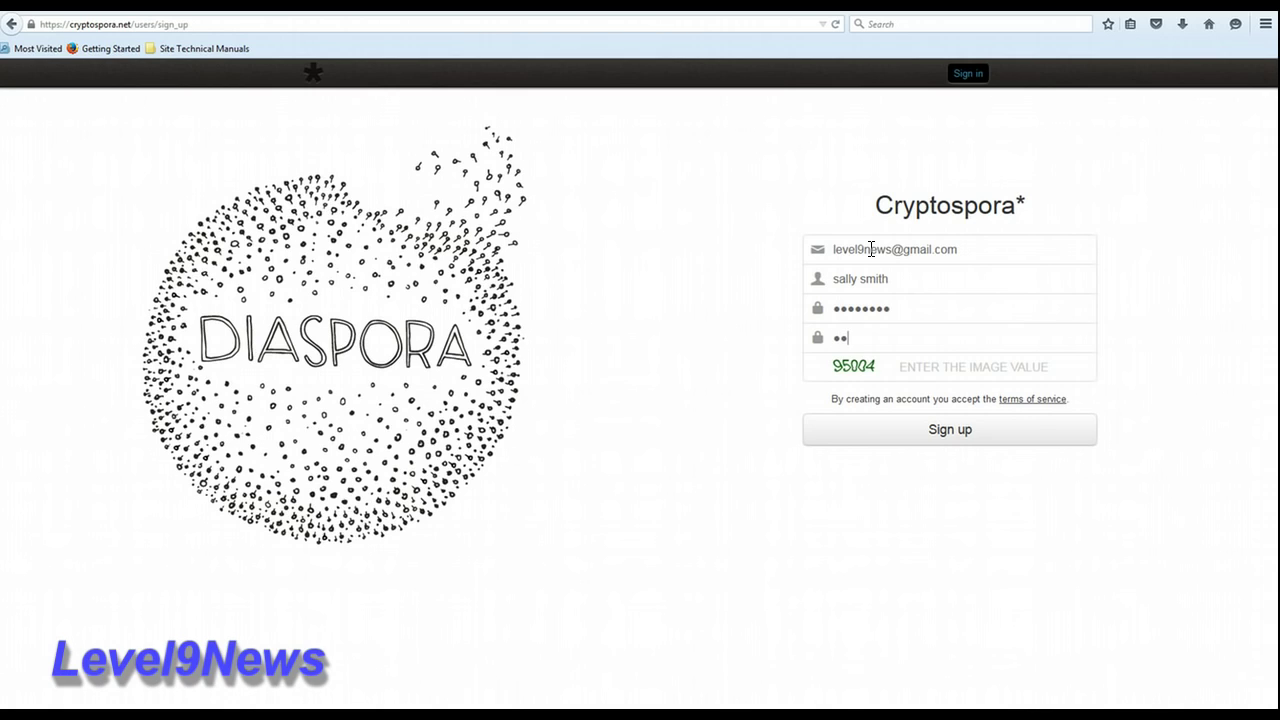
type("•••")
left_click(911, 366)
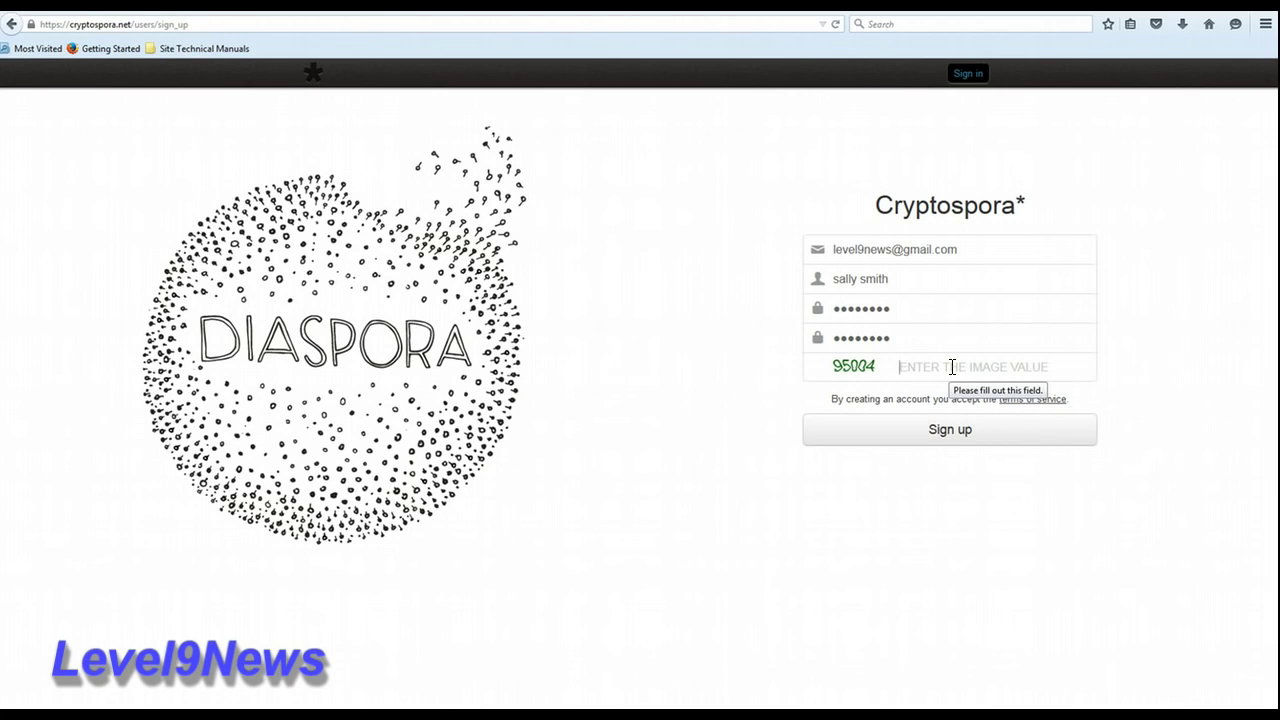
type("95004")
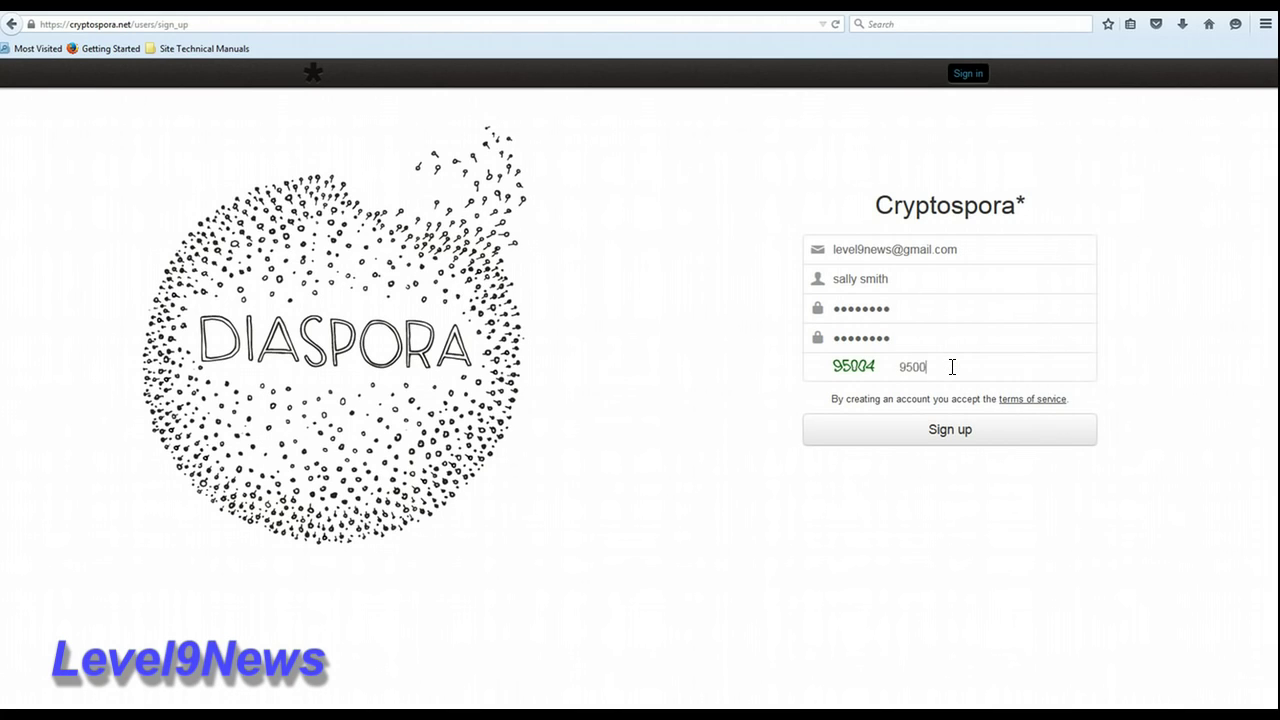
left_click(899, 436)
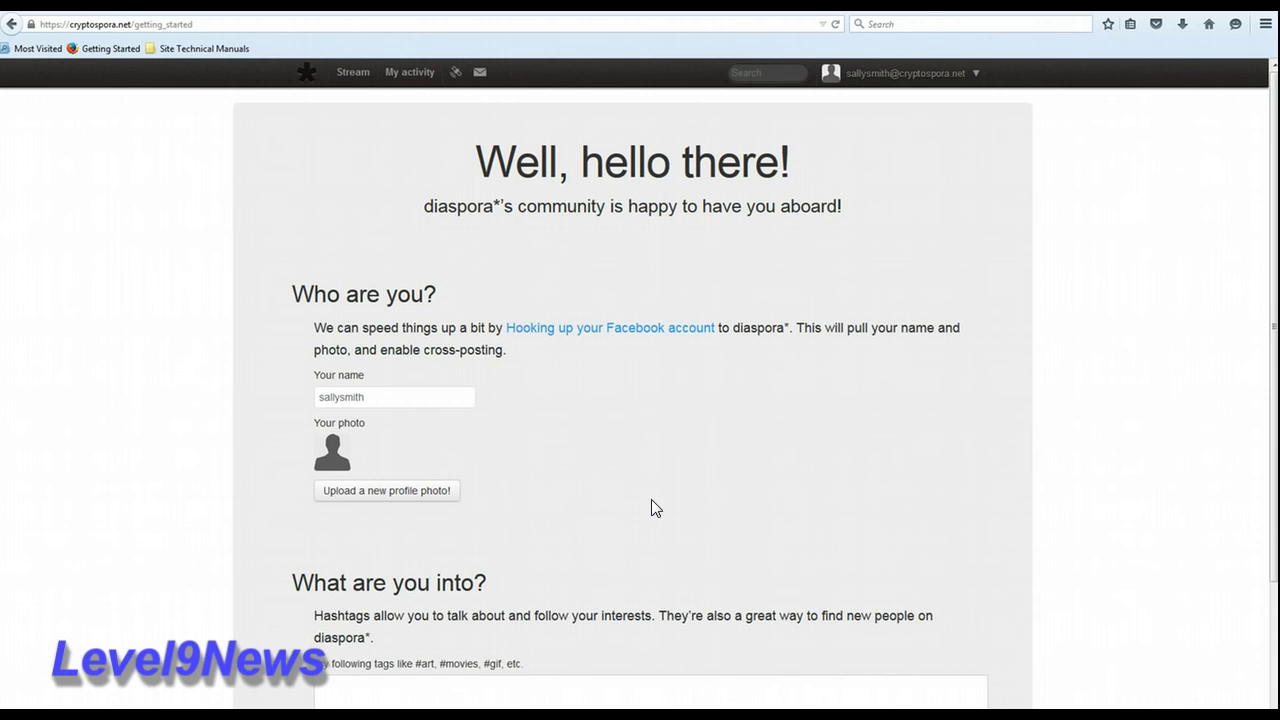
Step: Look over the getting-started page's hashtag interests box, then finish setup for the stream
scroll(651, 500, "down", 3)
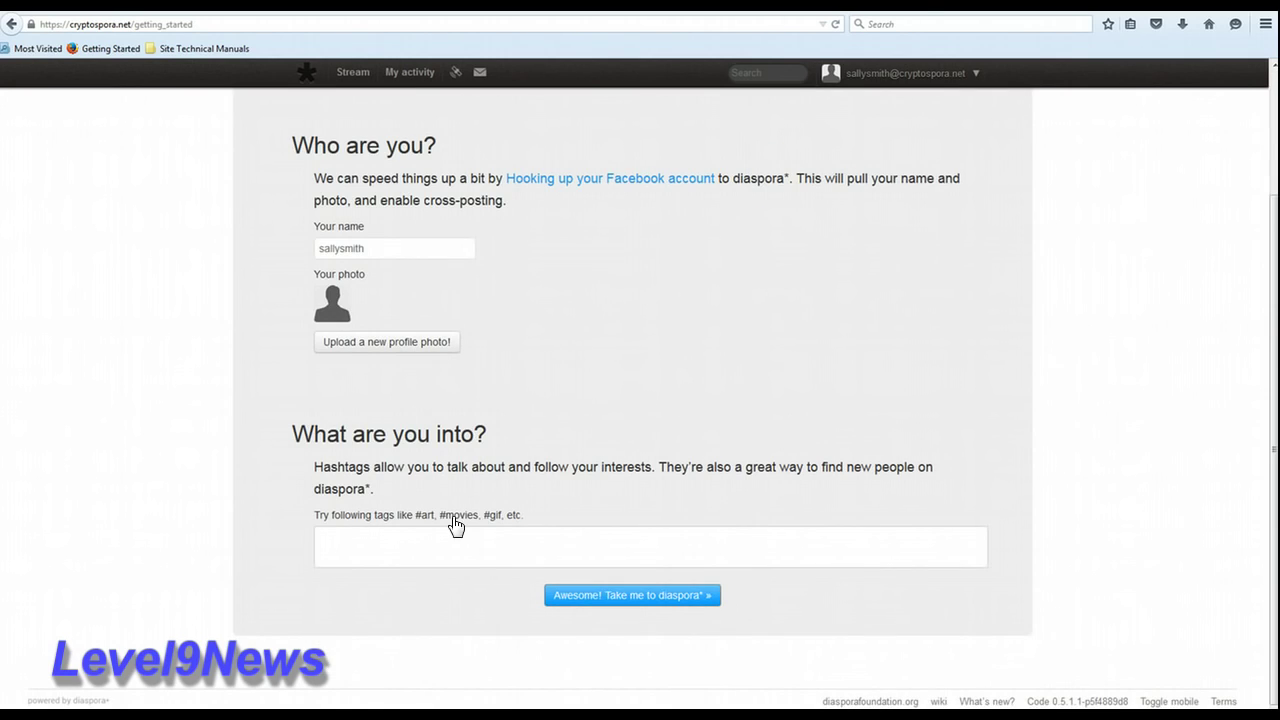
left_click(416, 543)
left_click(686, 596)
Step: Continue without hashtags, scroll through the stream's posts, and return to the welcome banner
key("Return")
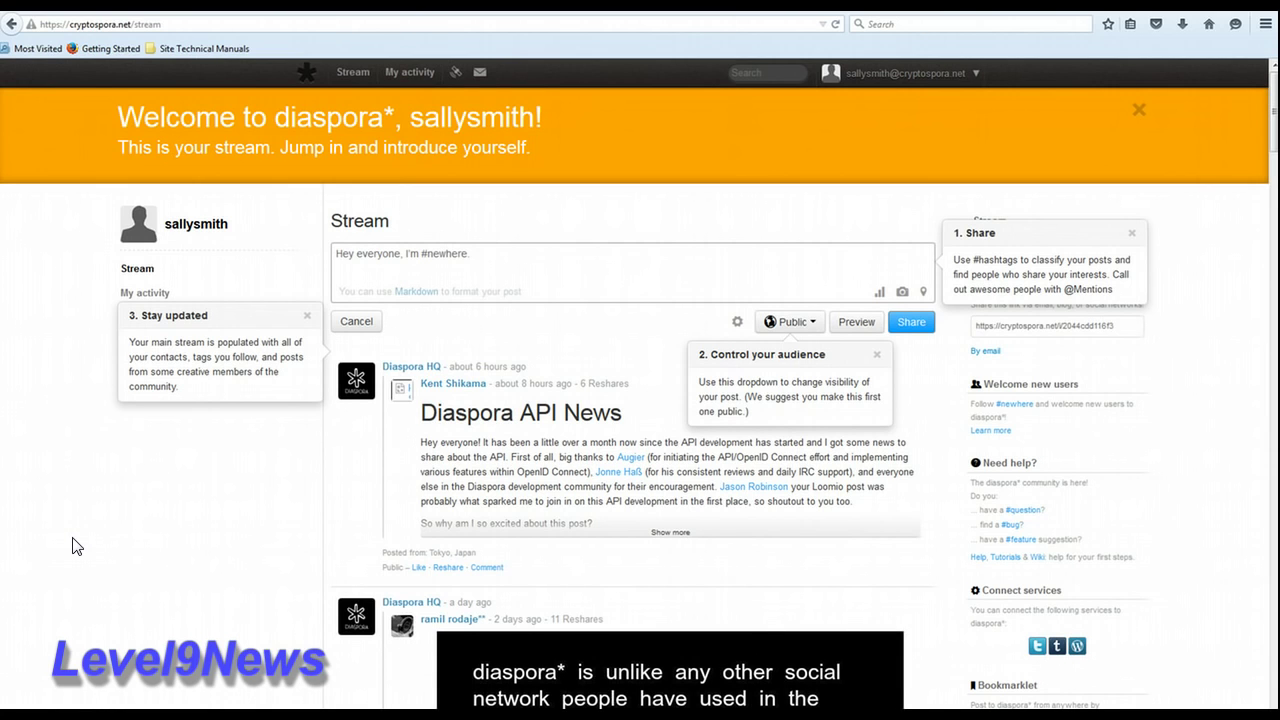
scroll(1239, 374, "down", 10)
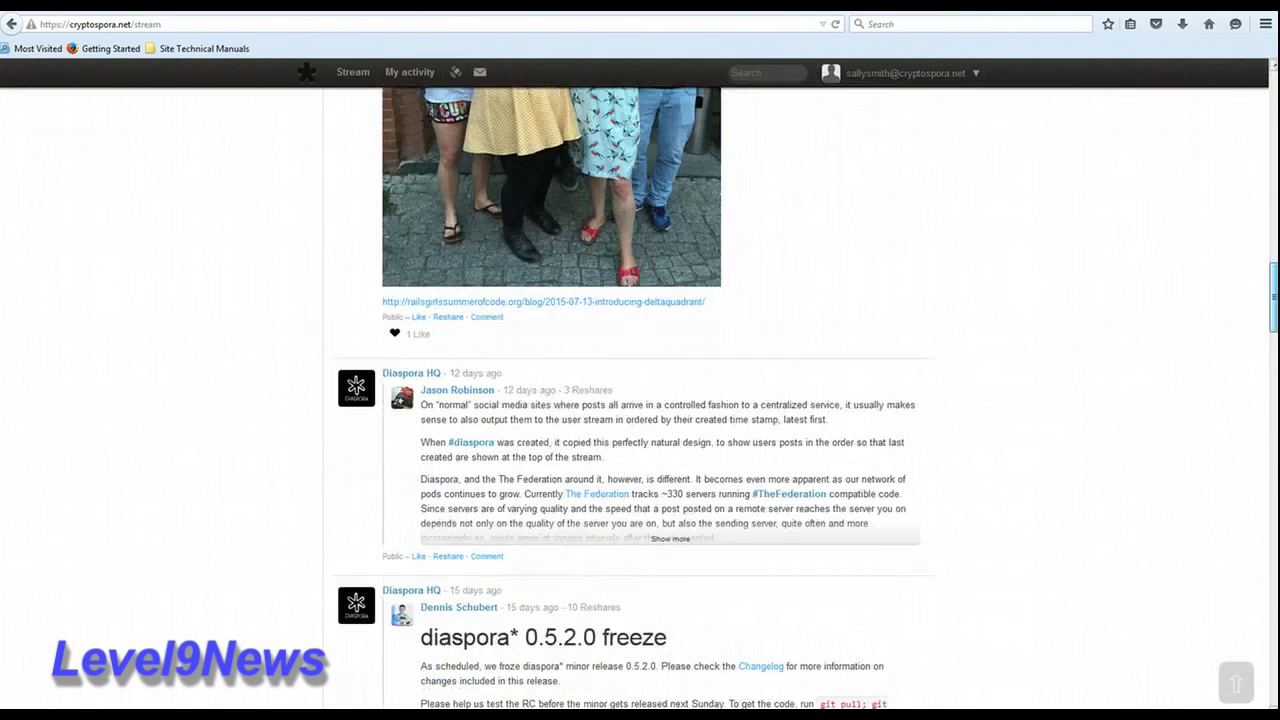
scroll(640, 400, "down", 15)
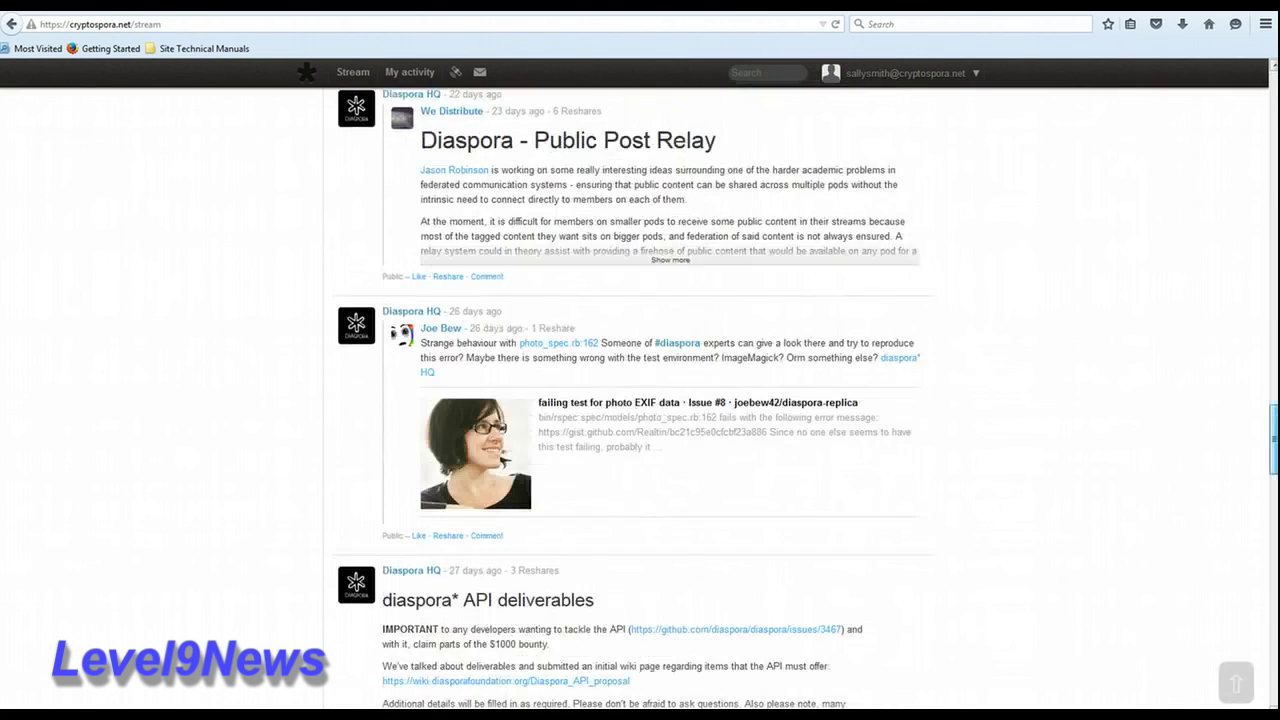
scroll(640, 400, "down", 3)
scroll(640, 400, "down", 12)
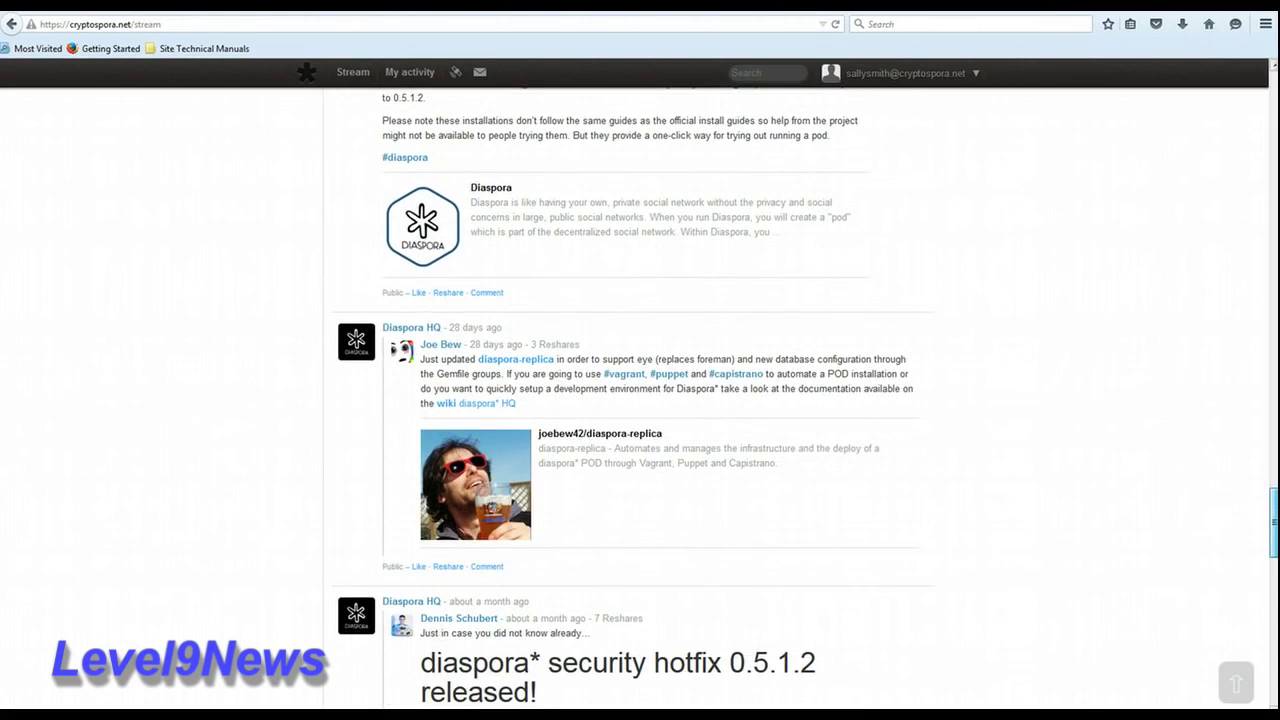
scroll(1275, 652, "down", 20)
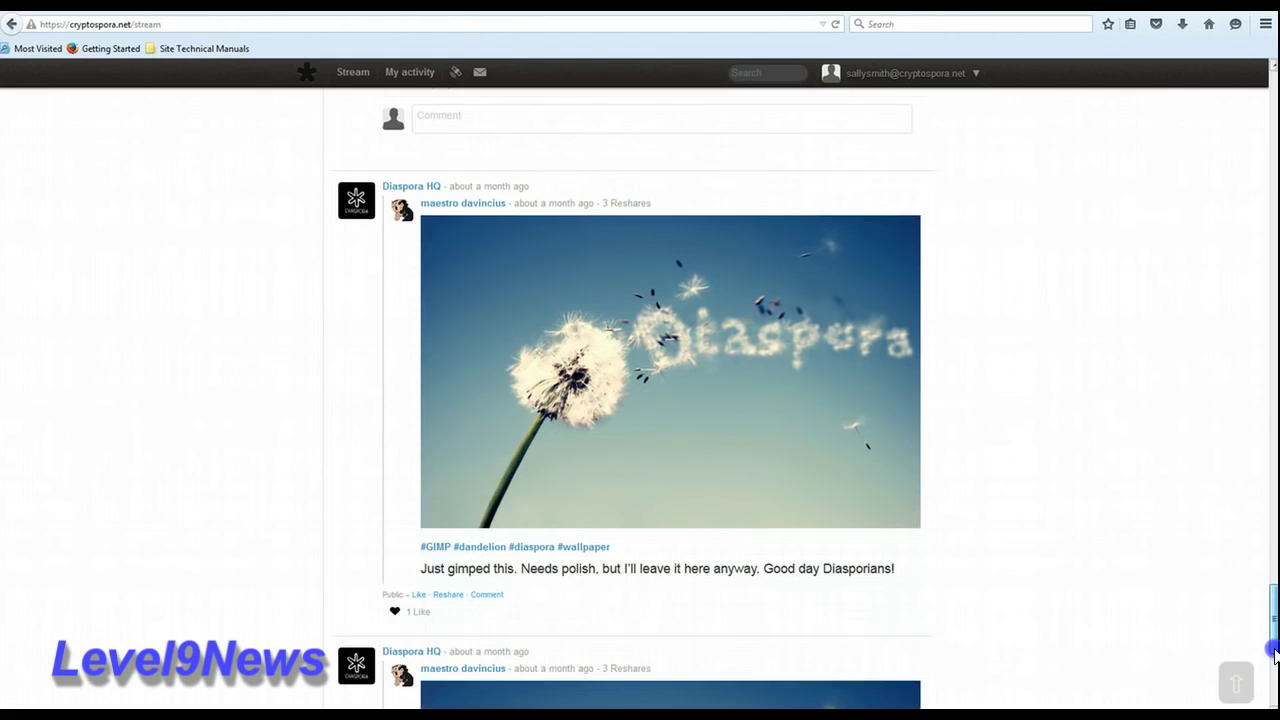
scroll(1275, 652, "down", 5)
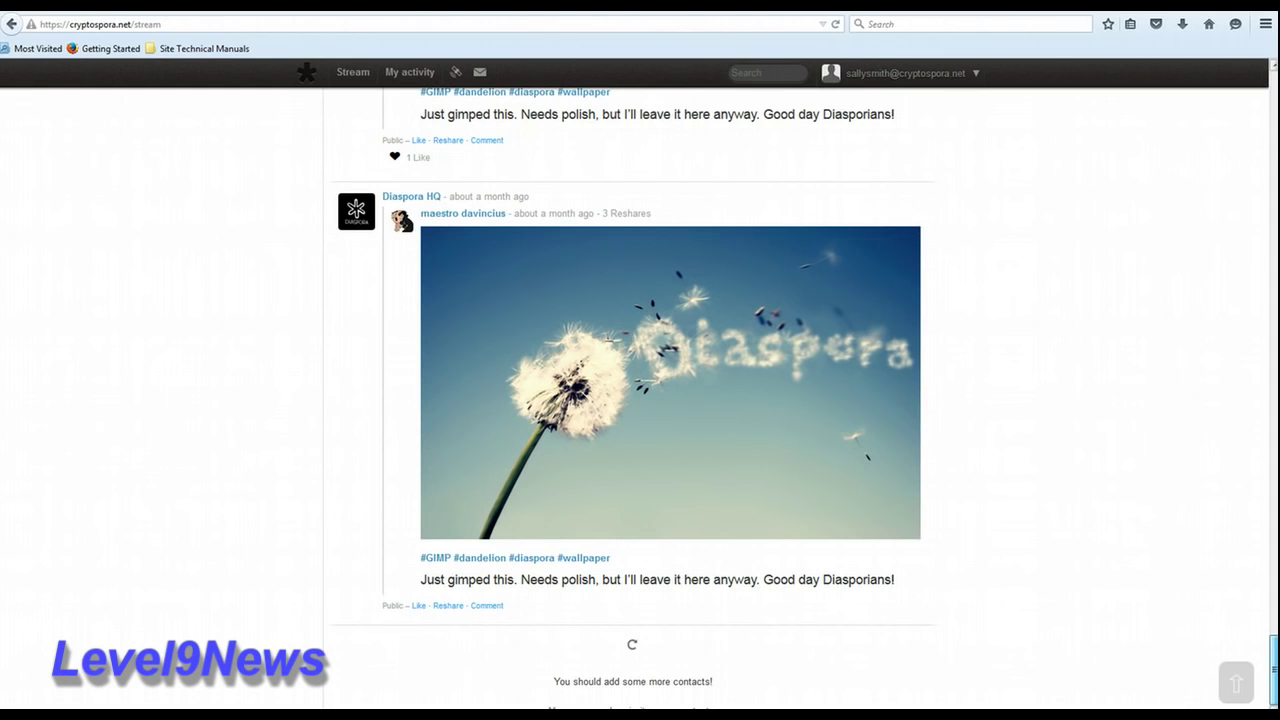
left_click_drag(1273, 655, 1270, 95)
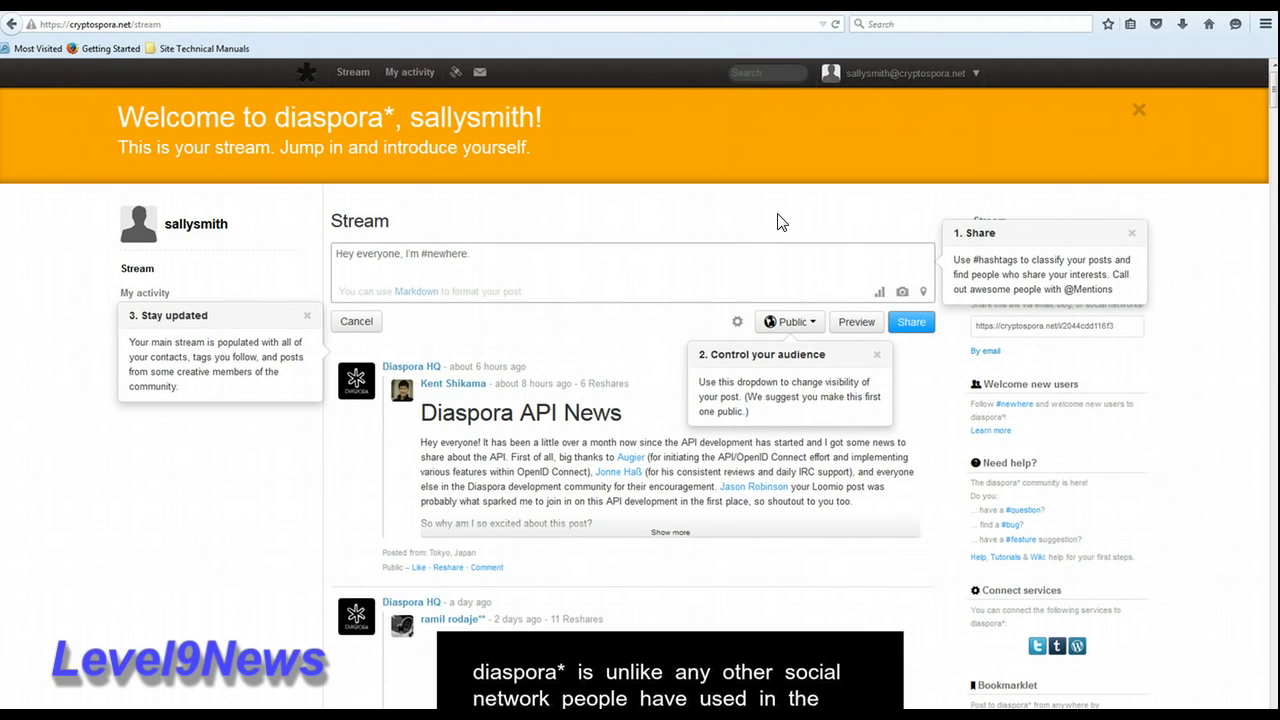
Step: View the empty profile page from the account menu, then go to account Settings
left_click(975, 74)
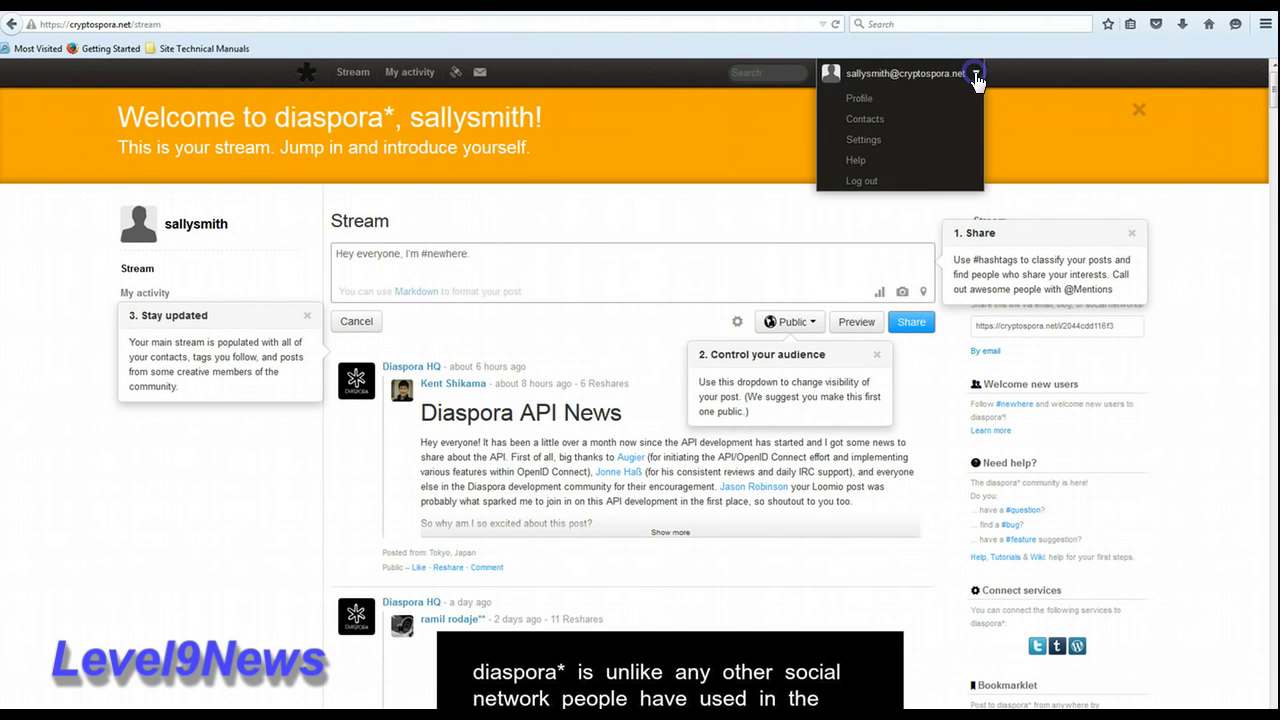
left_click(858, 101)
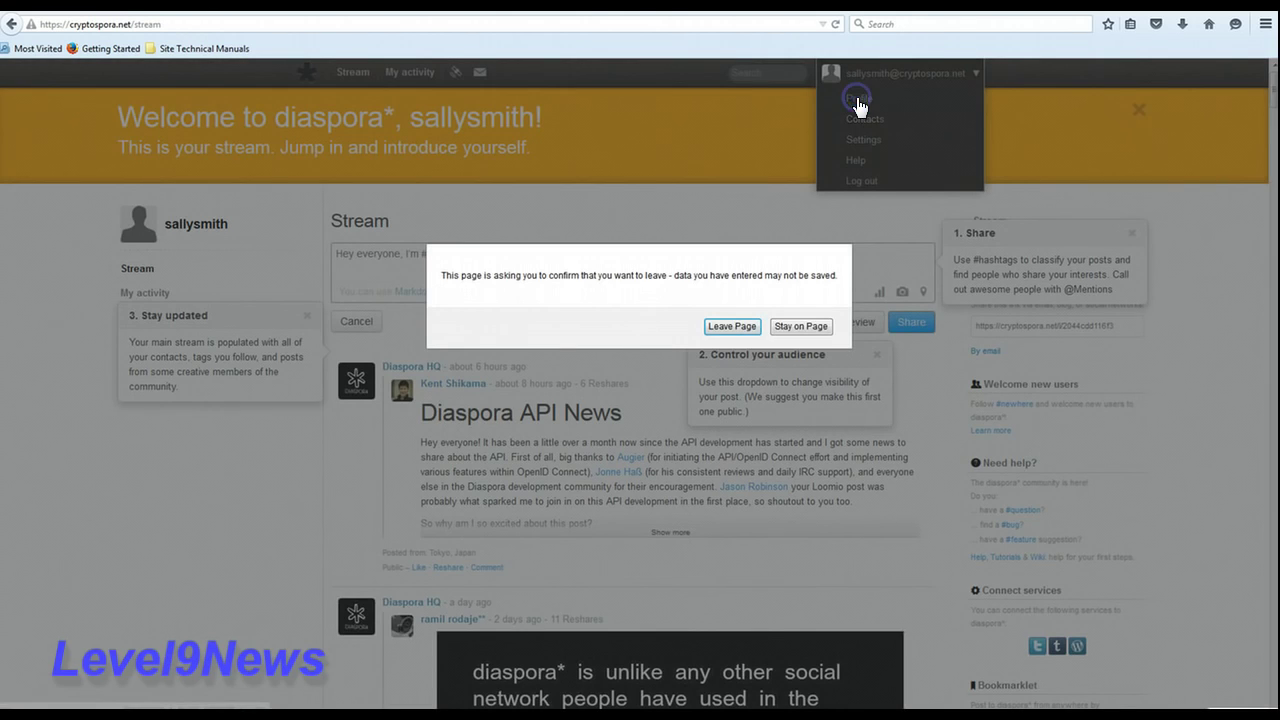
left_click(718, 330)
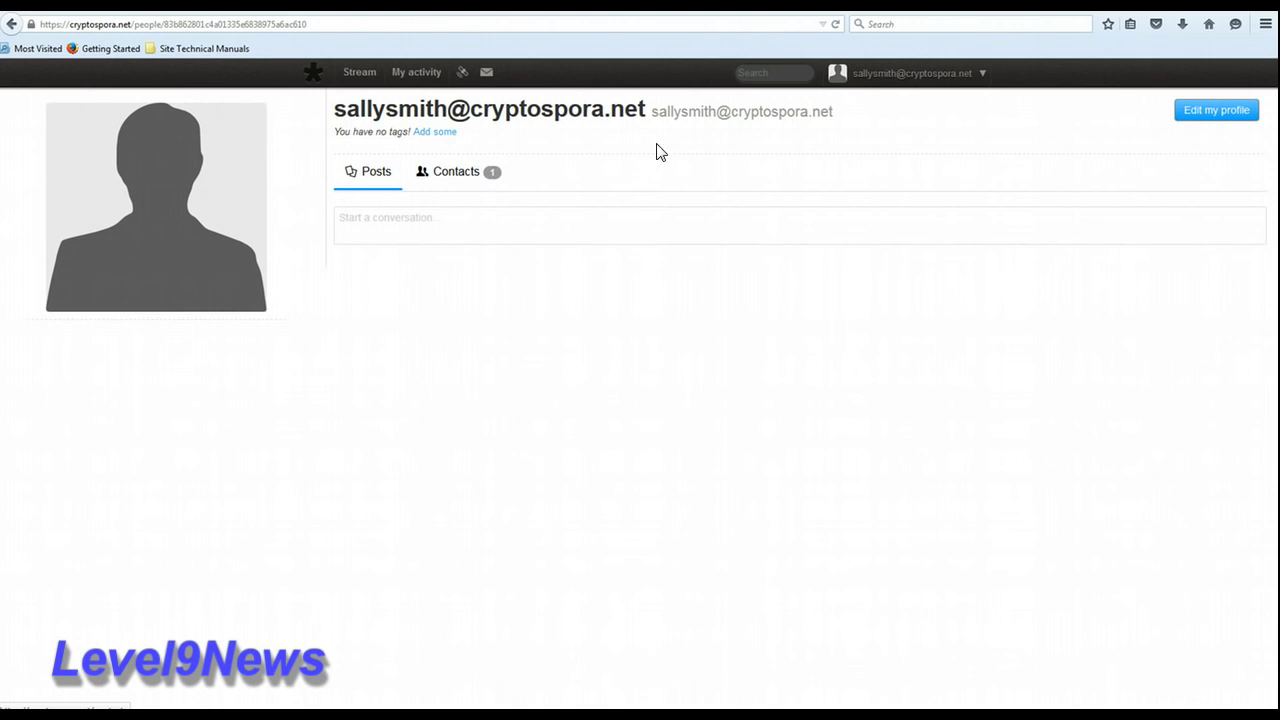
left_click(986, 77)
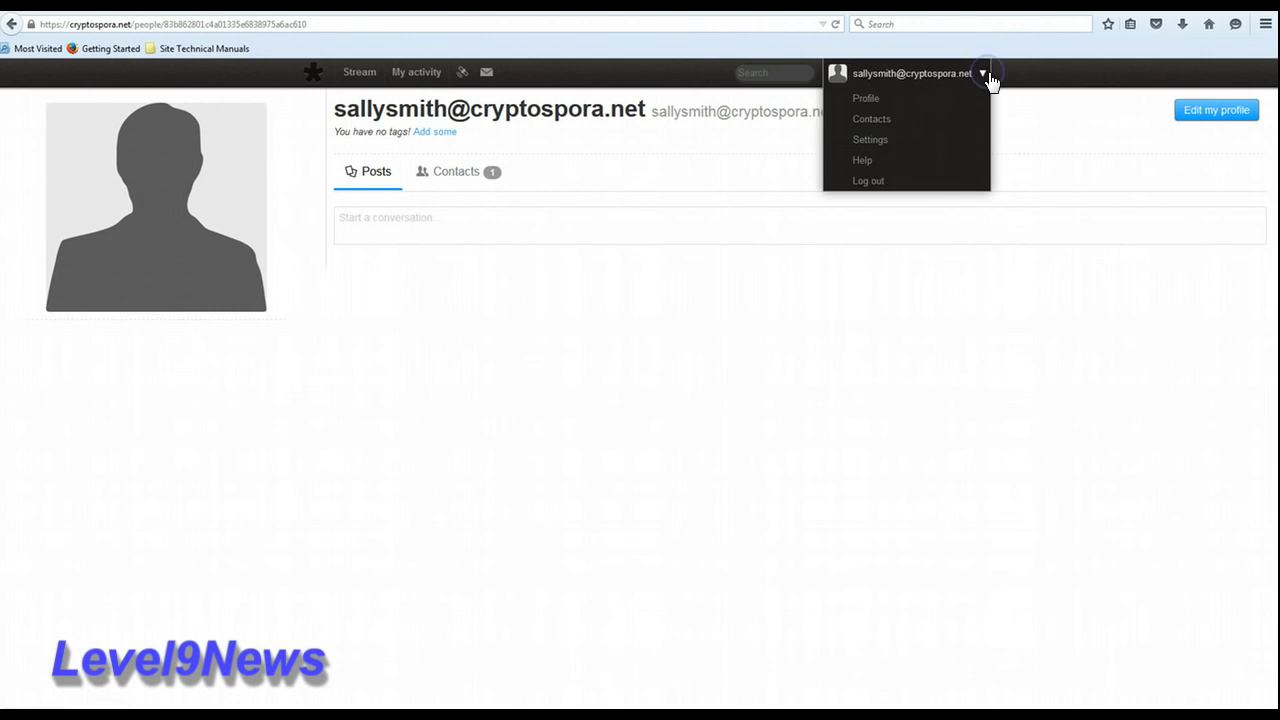
left_click(889, 140)
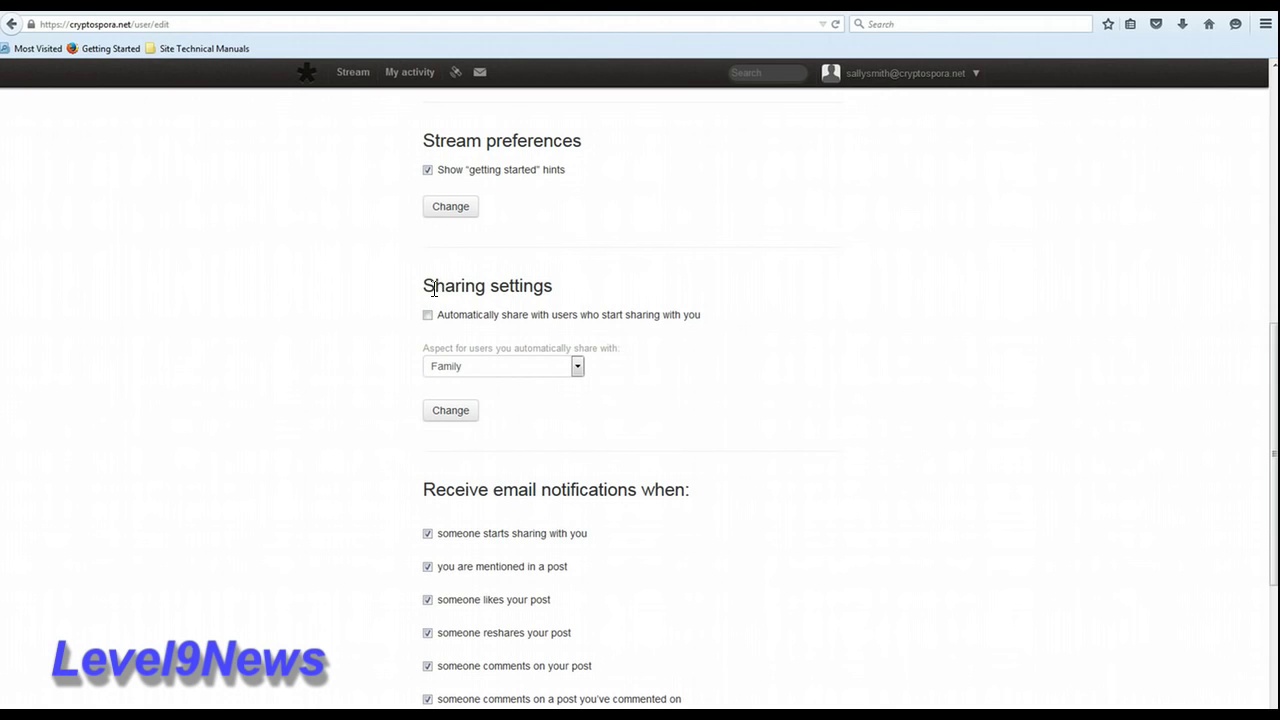
left_click(577, 368)
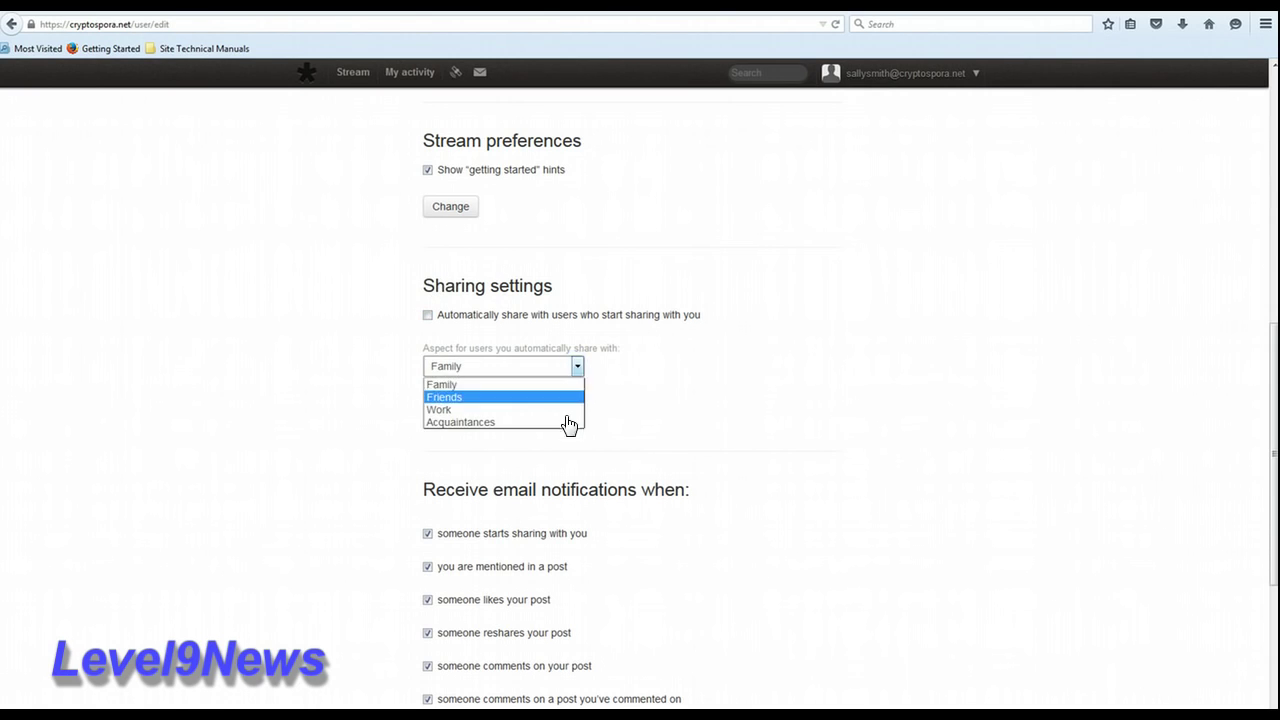
left_click(891, 407)
scroll(891, 407, "down", 5)
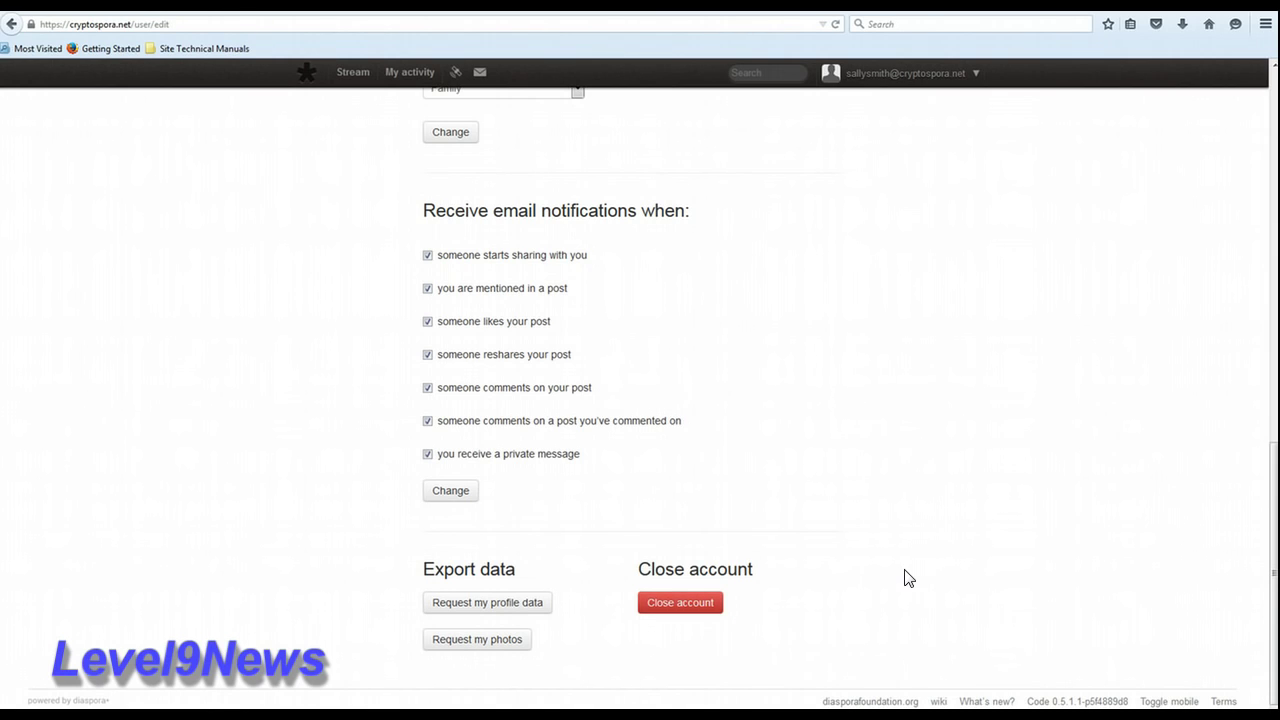
scroll(908, 578, "up", 10)
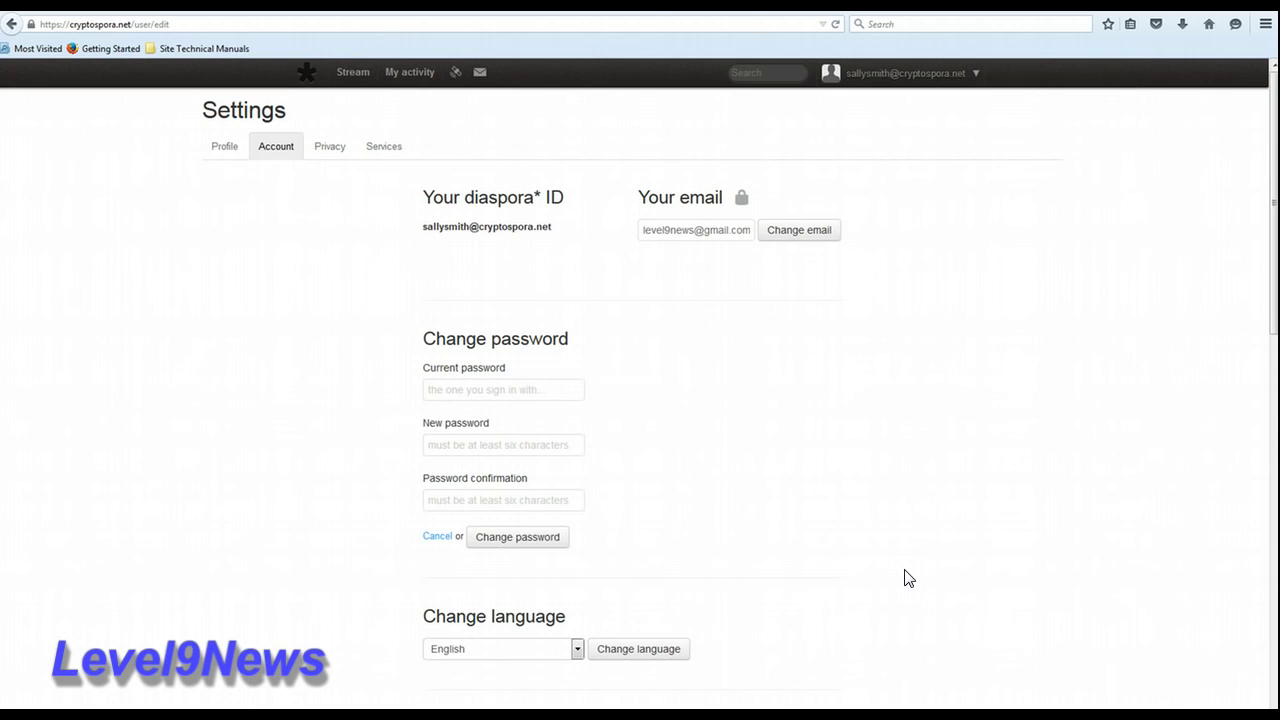
Step: Review the Profile form from First name down to Update profile, then show the My aspects stream
left_click(900, 100)
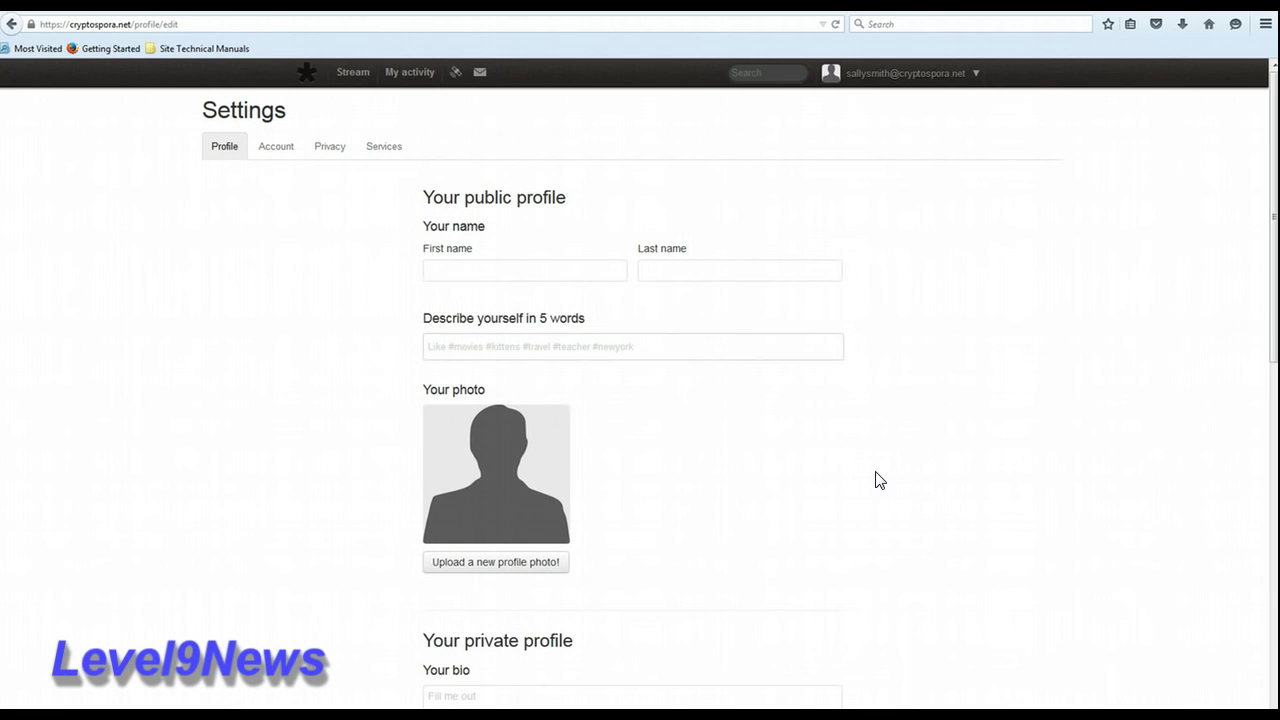
scroll(875, 480, "down", 3)
scroll(877, 480, "up", 3)
left_click(462, 272)
scroll(806, 424, "down", 3)
scroll(805, 424, "down", 5)
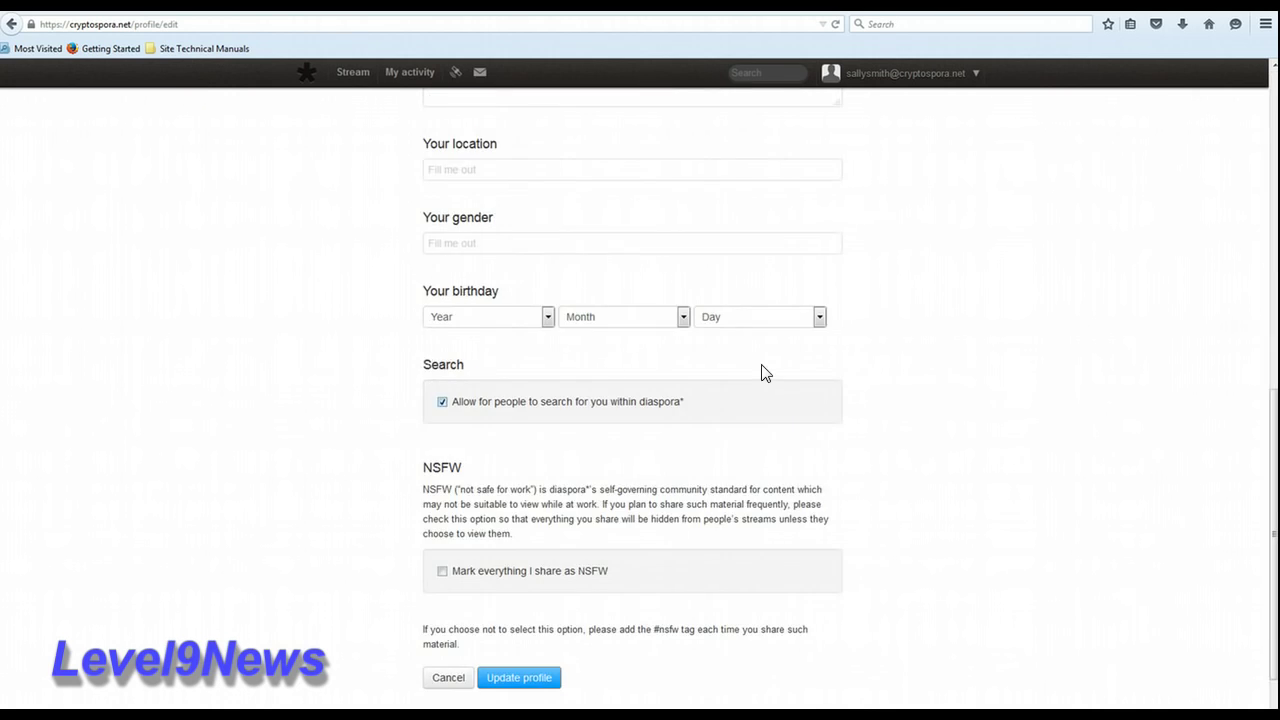
scroll(765, 369, "up", 3)
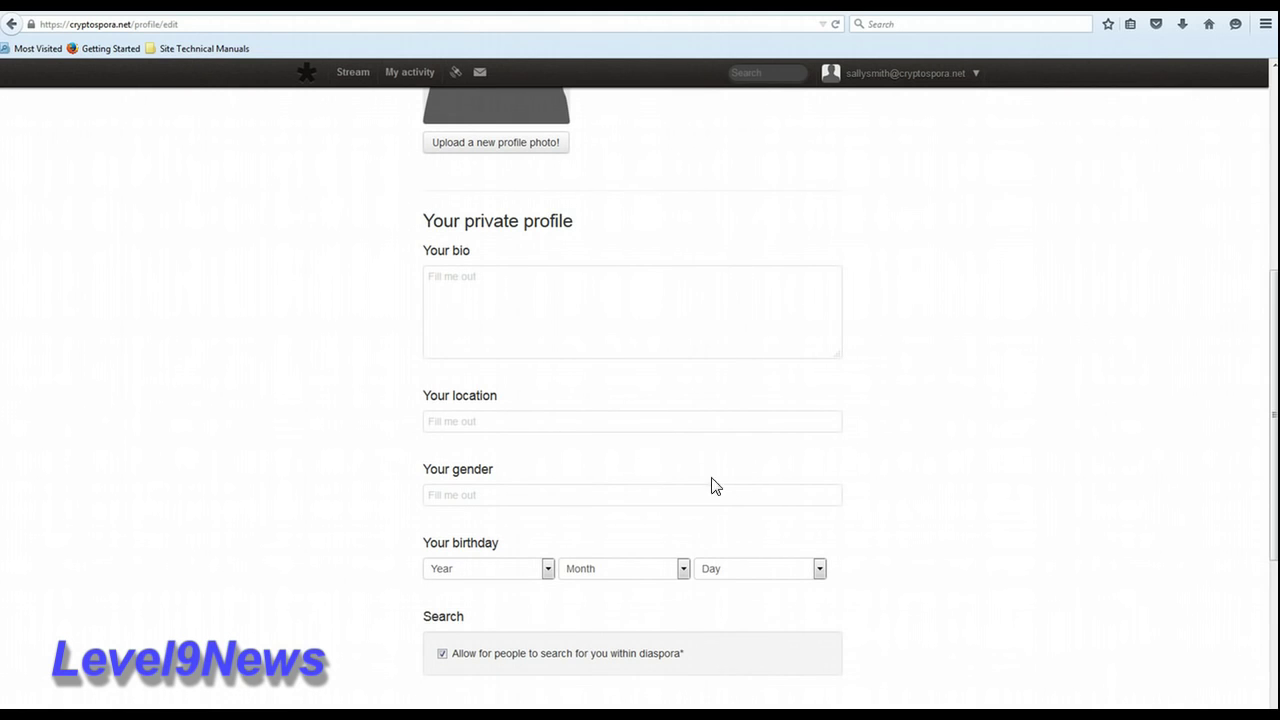
scroll(731, 489, "down", 3)
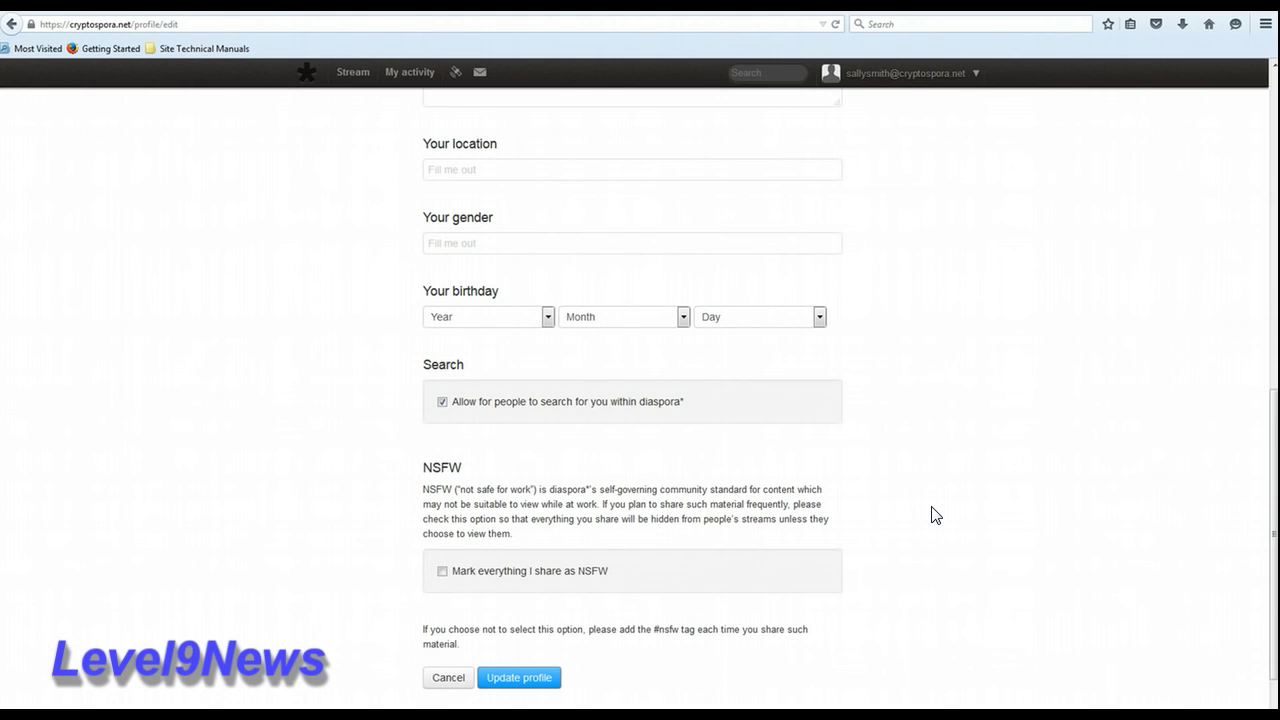
scroll(931, 515, "down", 1)
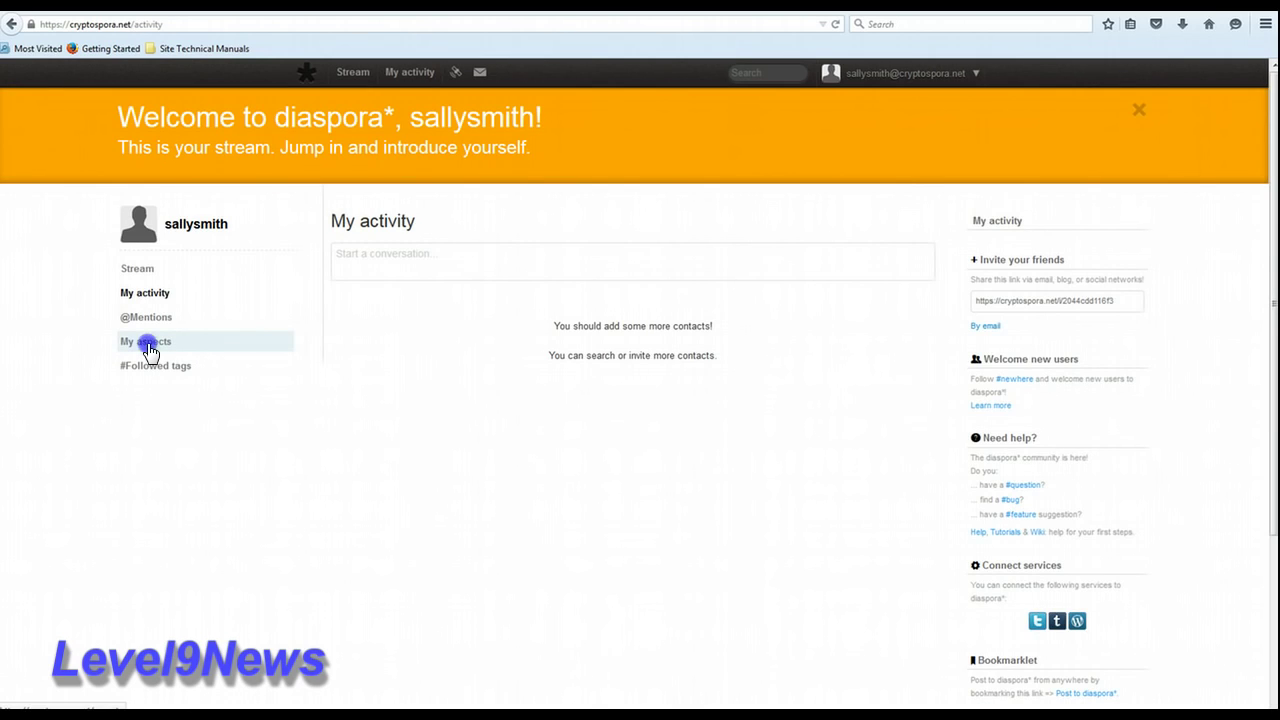
left_click(149, 348)
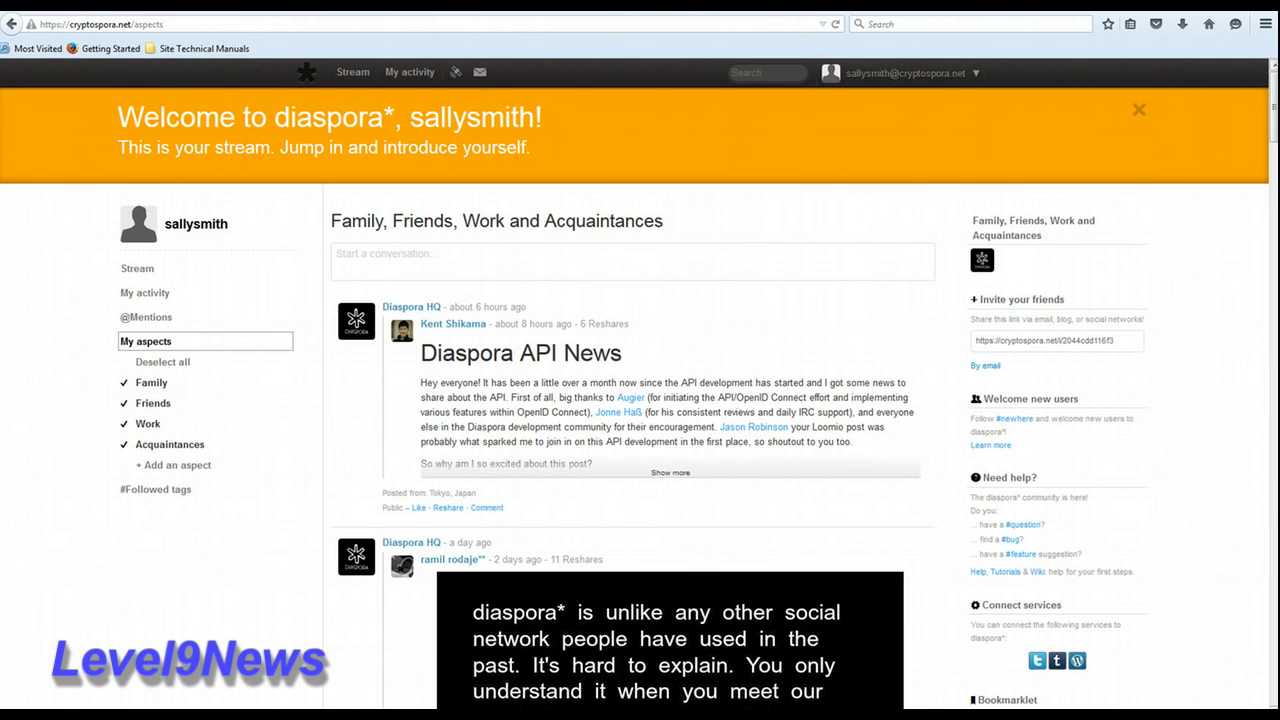
Step: Remove Diaspora HQ from the Acquaintances aspect via its aspect membership list
left_click_drag(1274, 136, 1265, 90)
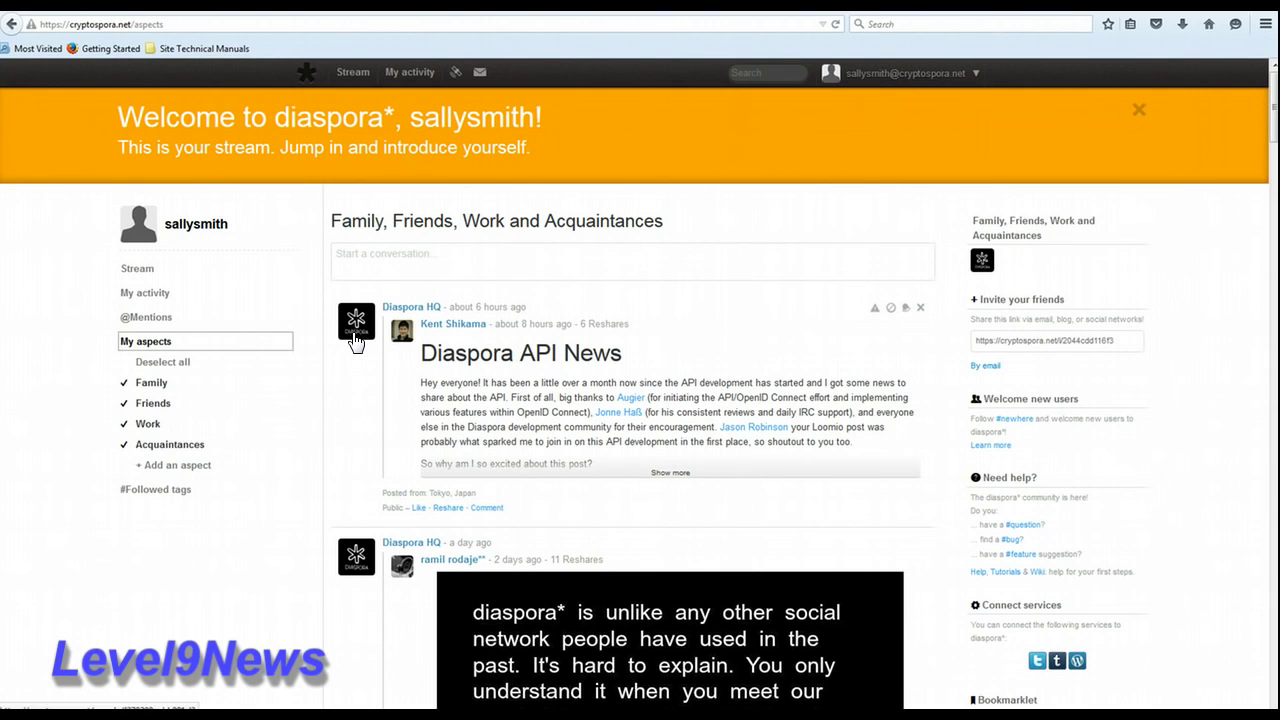
mouse_move(355, 340)
left_click(482, 373)
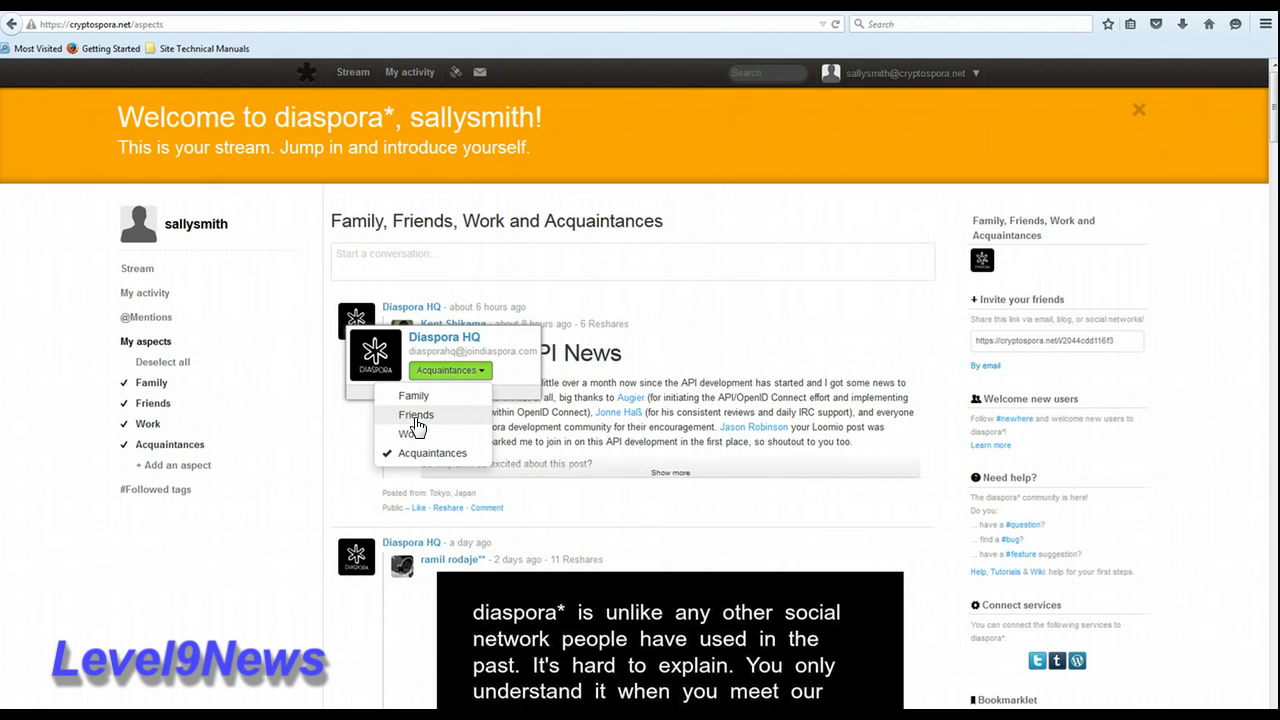
left_click(418, 459)
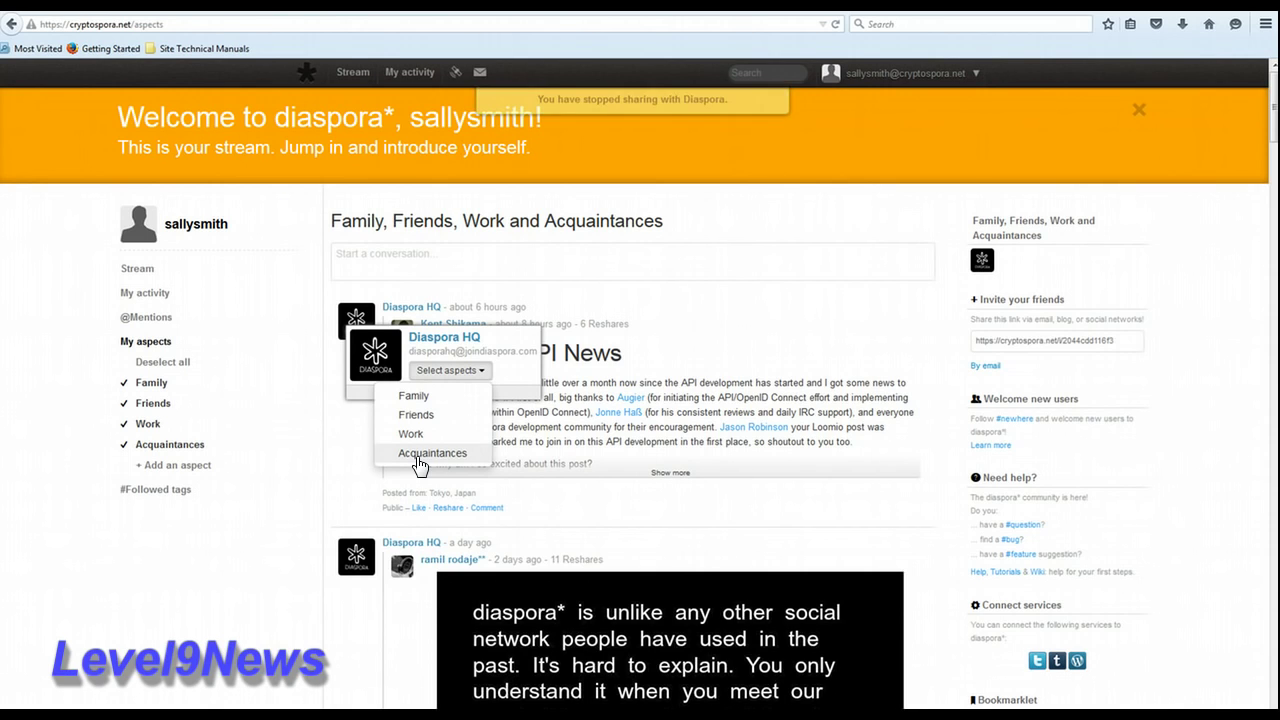
left_click(177, 466)
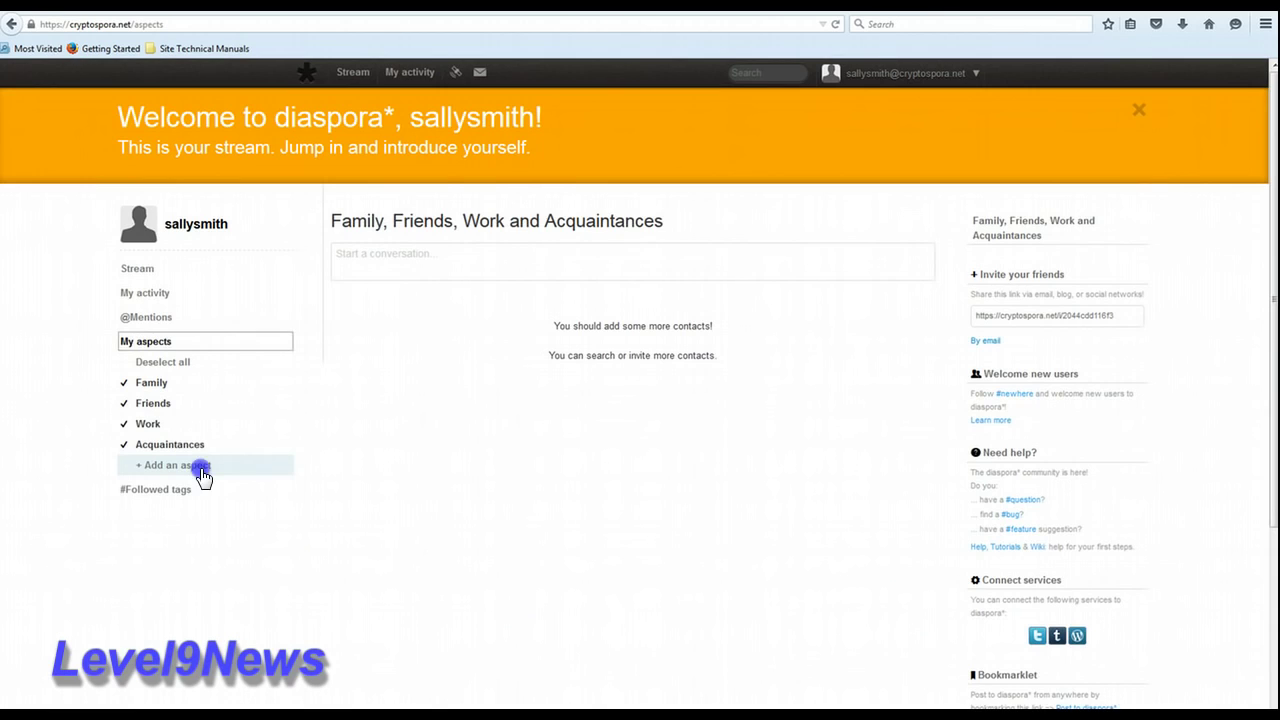
Step: Create a 'Health' aspect with its contacts visible to each other
left_click(198, 467)
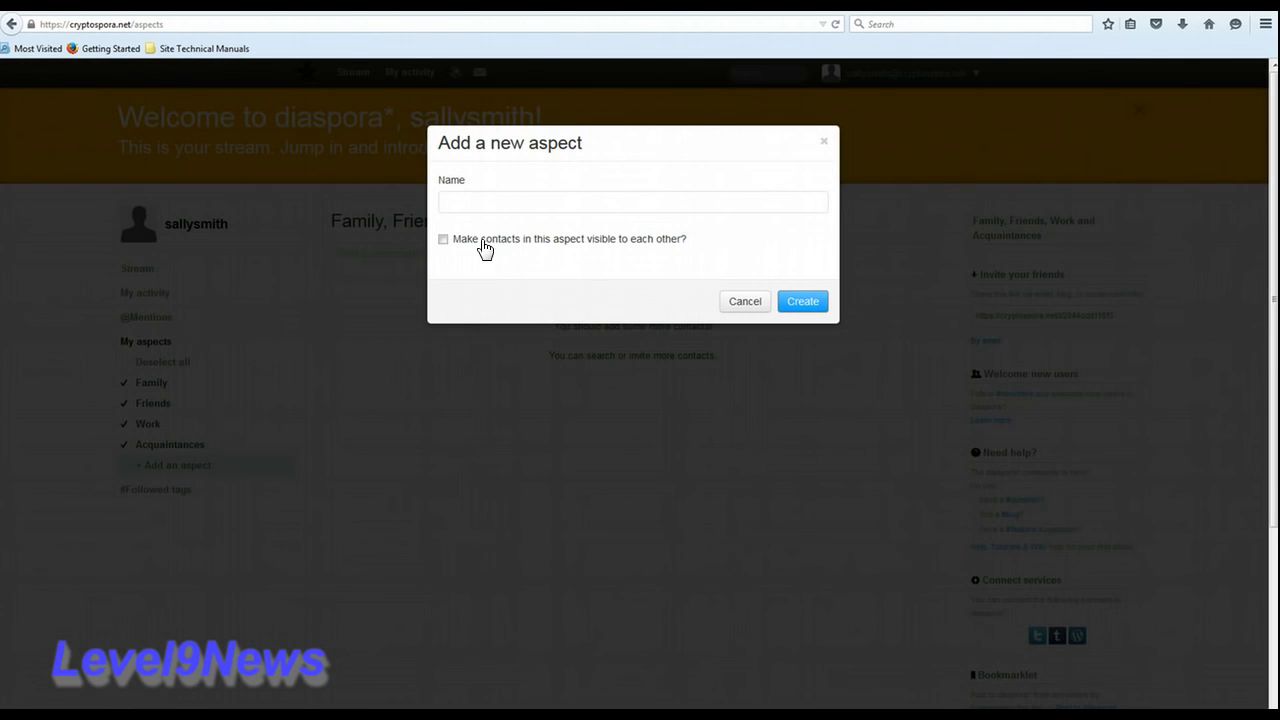
left_click(488, 203)
type("Health")
left_click(446, 242)
left_click(810, 303)
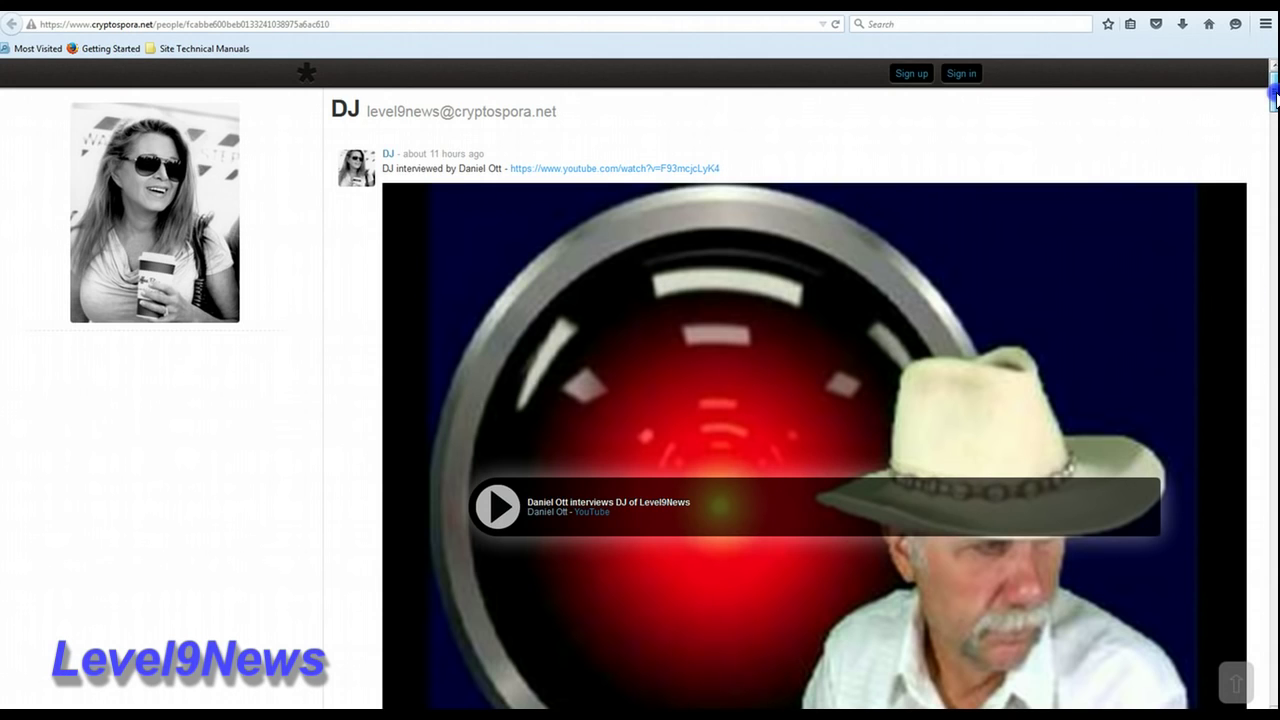
left_click_drag(1274, 95, 1272, 245)
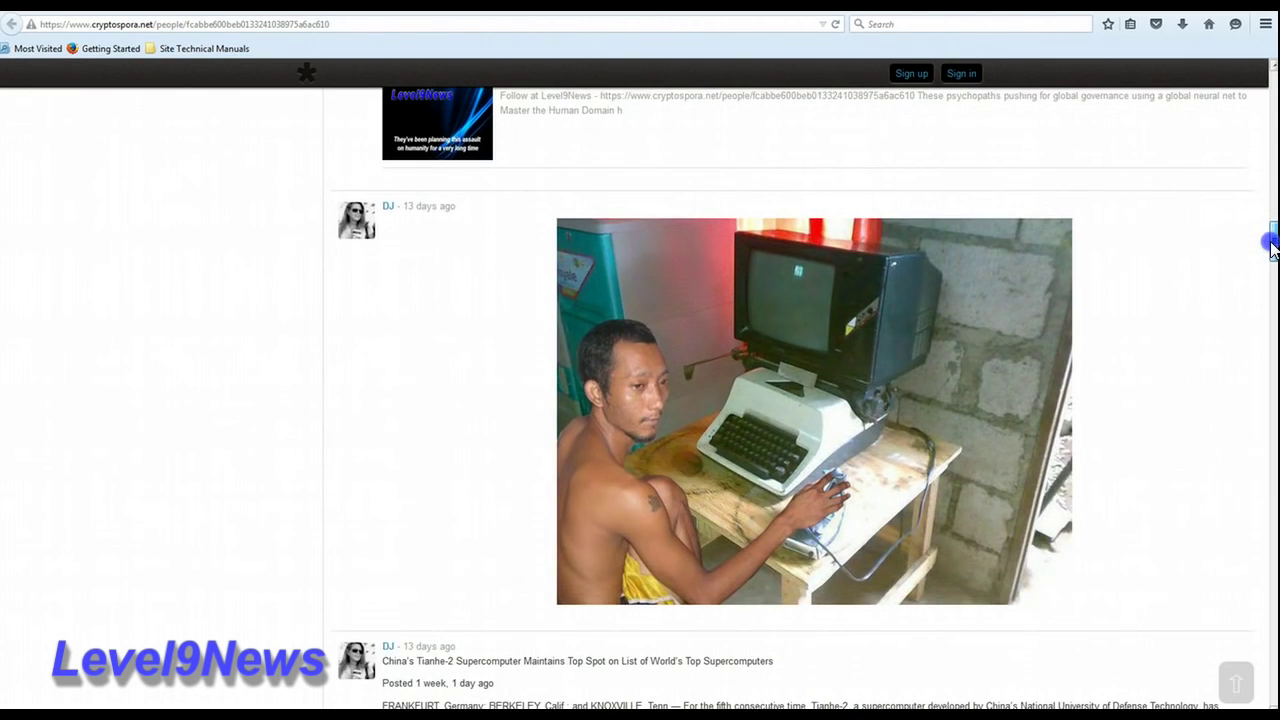
left_click_drag(1272, 245, 1273, 282)
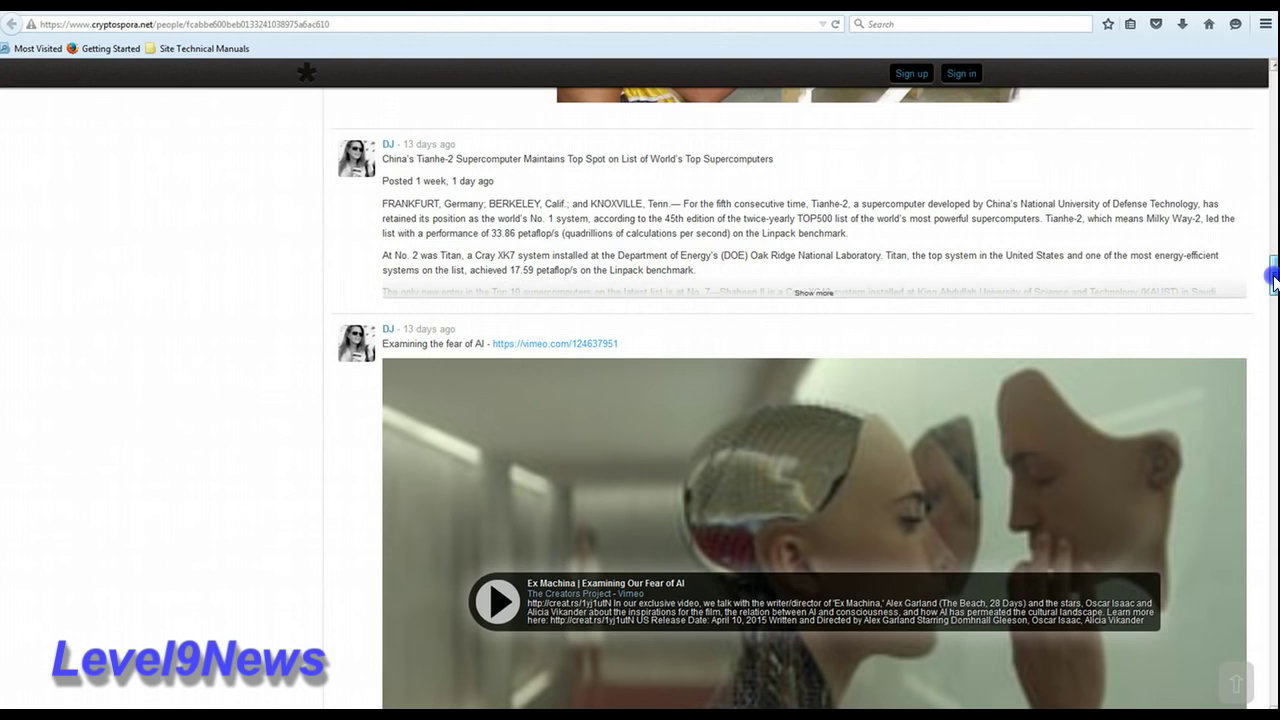
left_click_drag(1273, 282, 1273, 410)
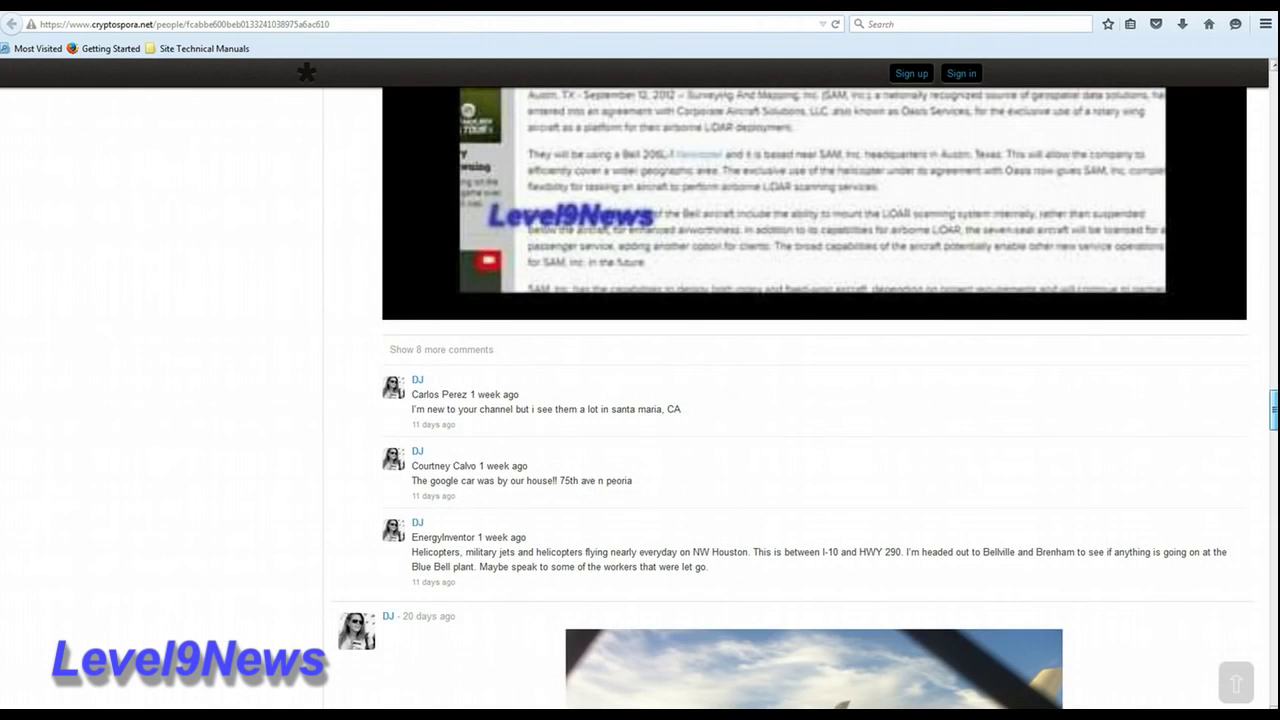
left_click_drag(1273, 410, 1273, 452)
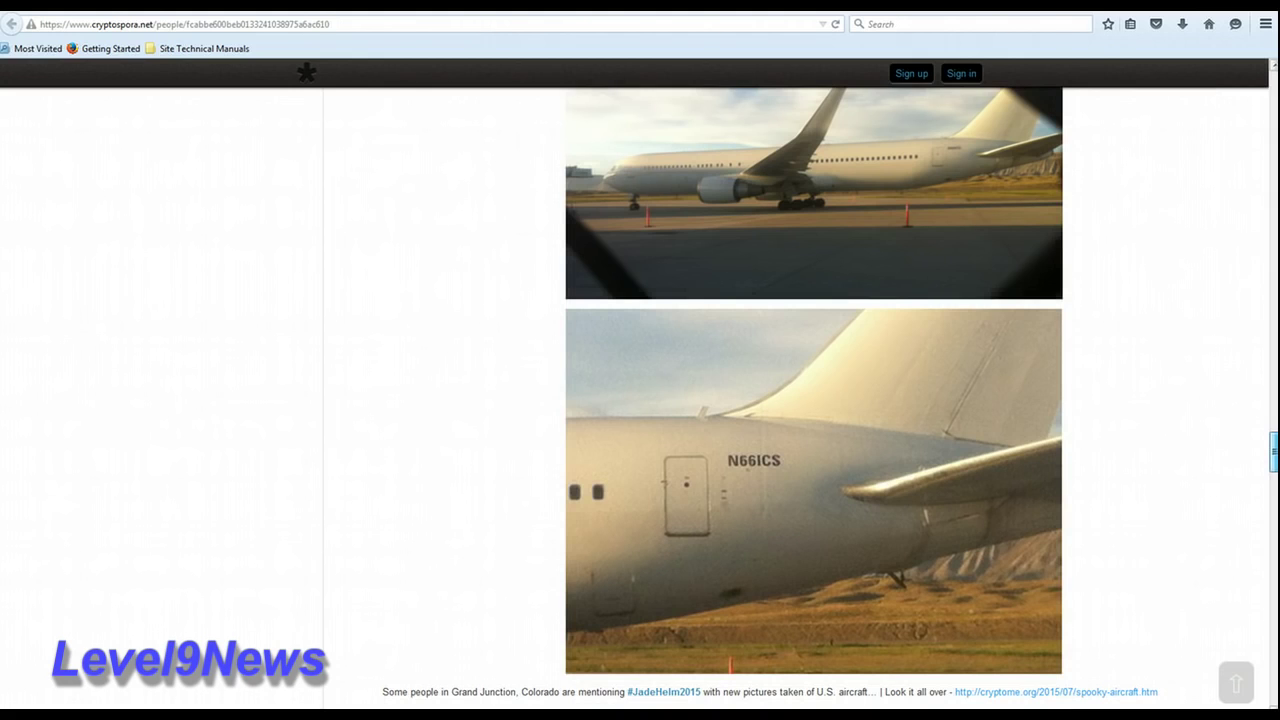
left_click_drag(1273, 452, 1273, 514)
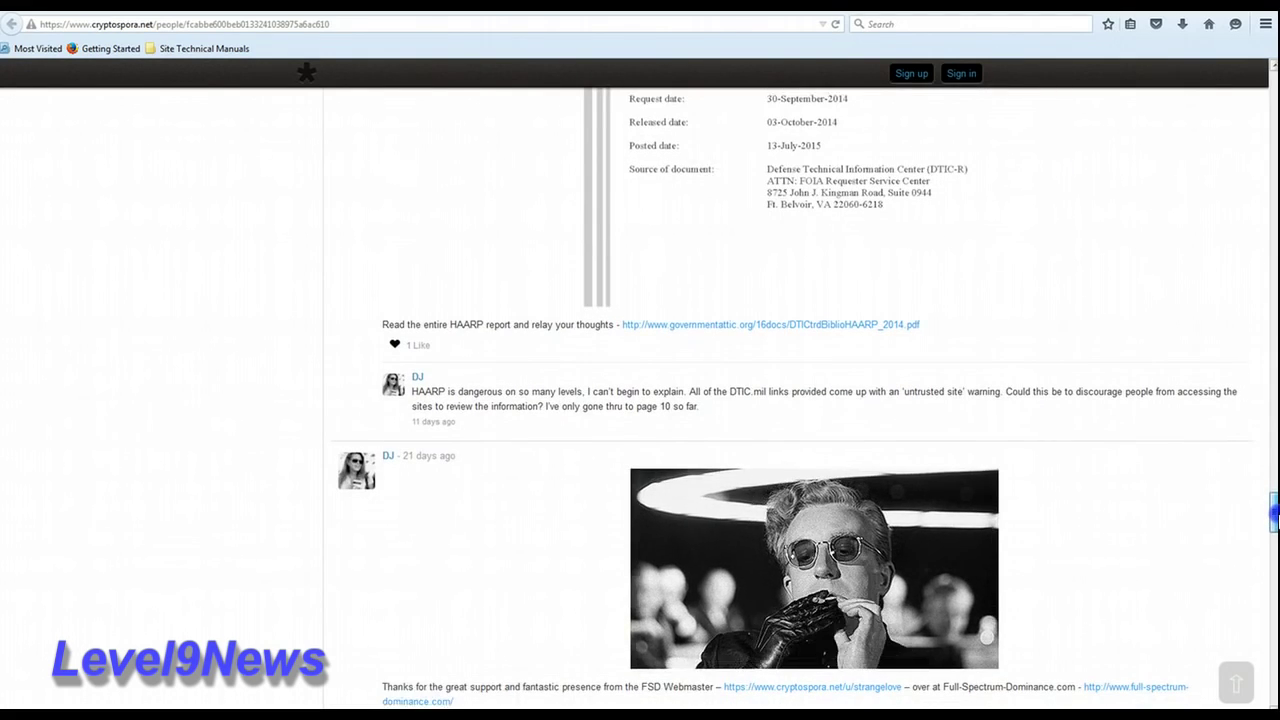
left_click_drag(1273, 514, 1274, 150)
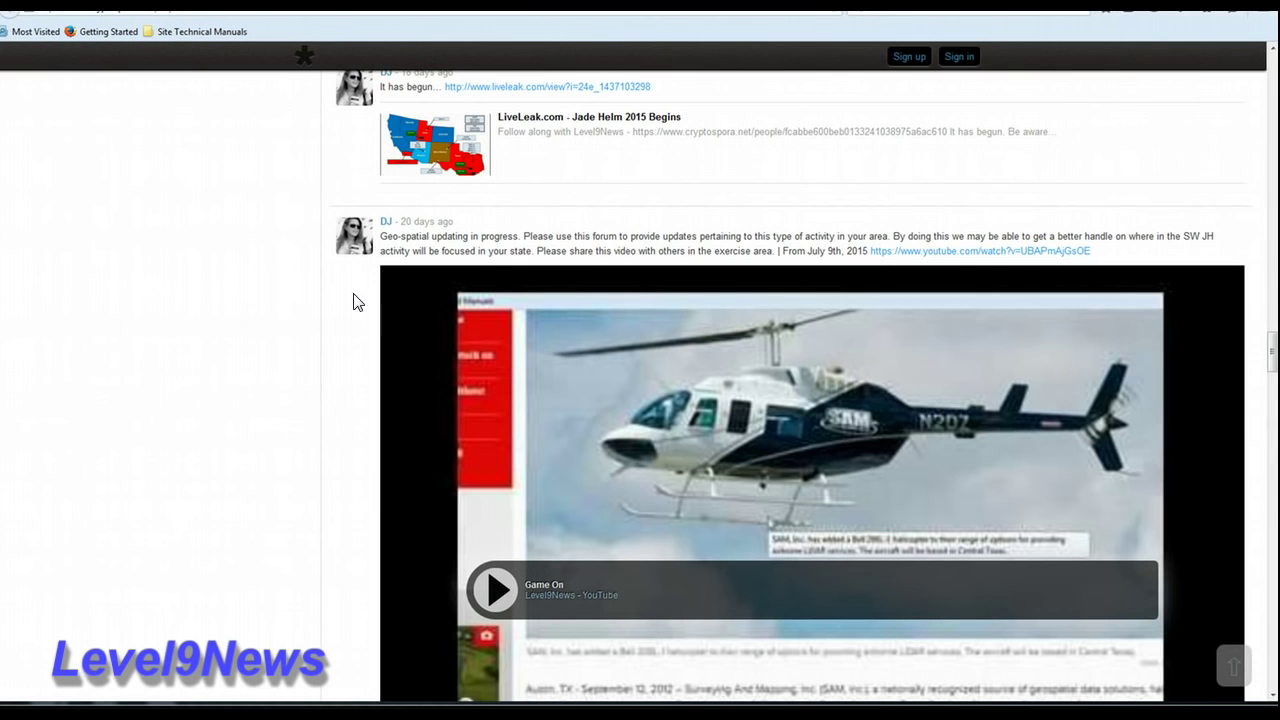